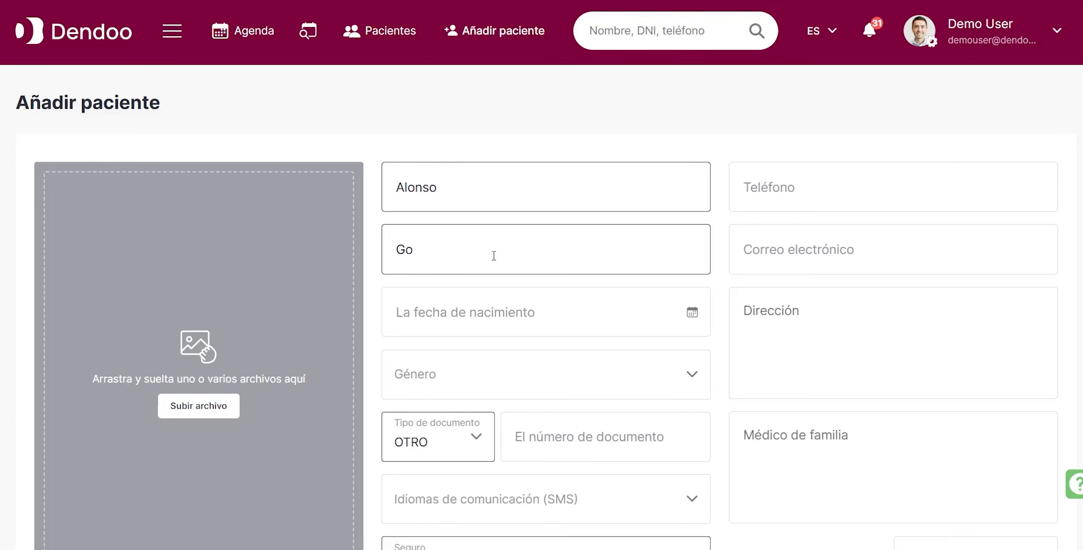
Enter the new patient's surnames, phone number and e-mail address.
type("Gómez")
left_click(880, 193)
type("6161616161")
left_click(849, 269)
type("alonso@test.es")
Set the new patient's date of birth with the date picker.
left_click(482, 313)
left_click(483, 366)
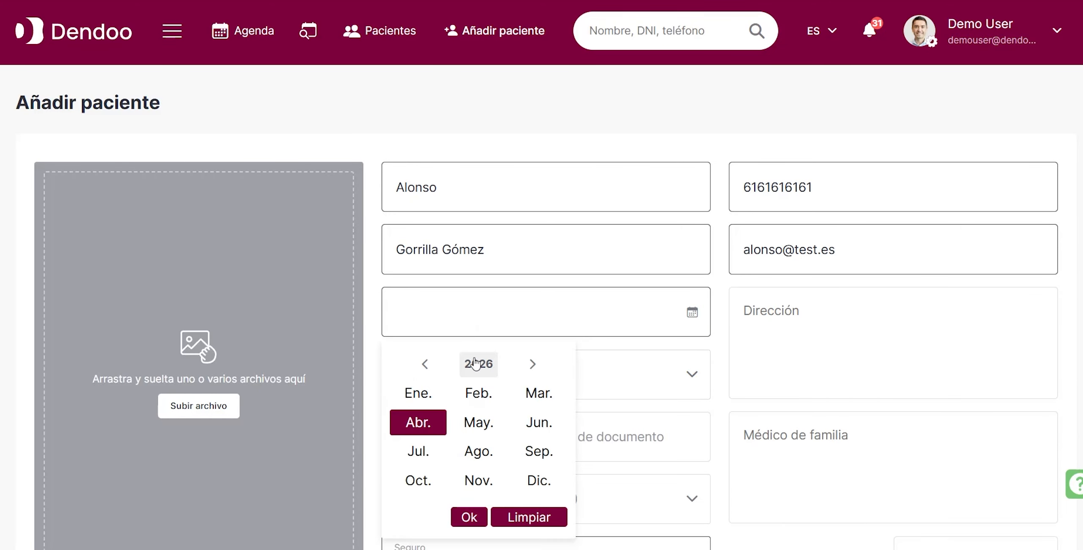
left_click(478, 365)
left_click(424, 363)
double_click(425, 364)
double_click(424, 364)
left_click(471, 391)
left_click(479, 422)
left_click(512, 465)
Fill in the new patient's postal address.
left_click(801, 347)
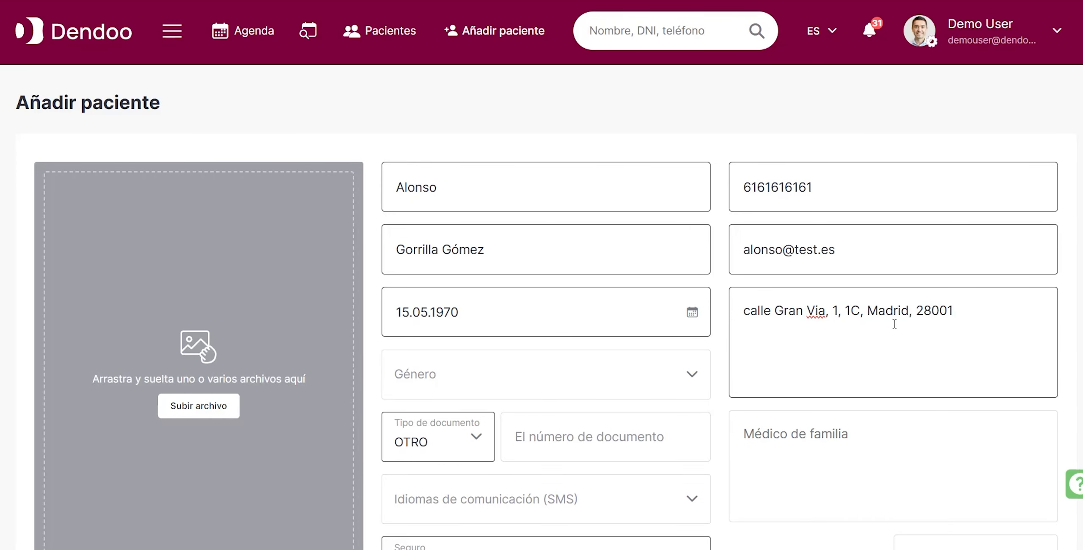
Set the patient's document type to NIE and enter the document number.
scroll(801, 347, "down", 1)
left_click(440, 374)
left_click(432, 451)
left_click(594, 361)
type("B01234560")
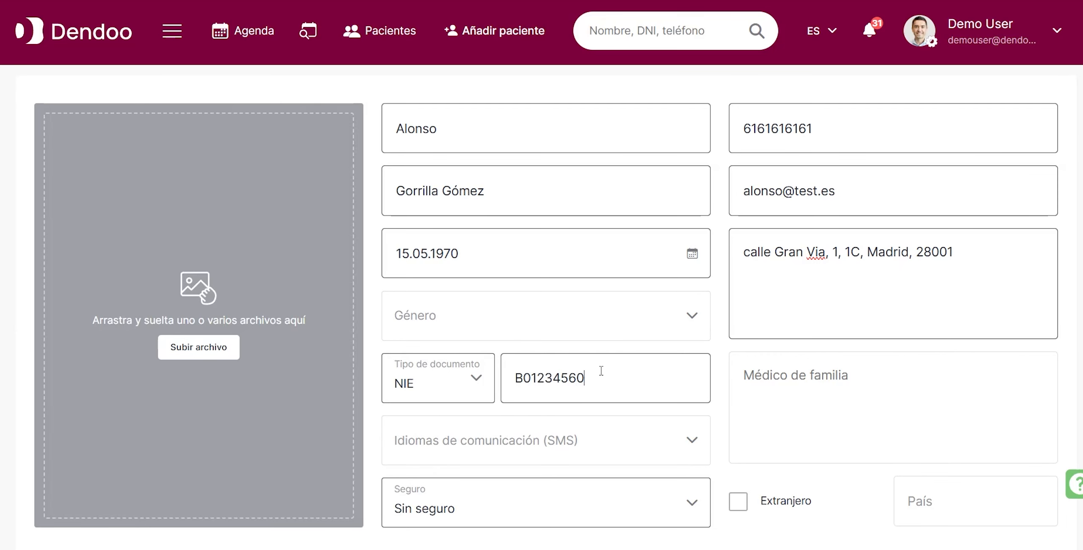
Set the patient's SMS communication language to Español ES.
scroll(601, 370, "down", 2)
left_click(442, 326)
left_click(442, 383)
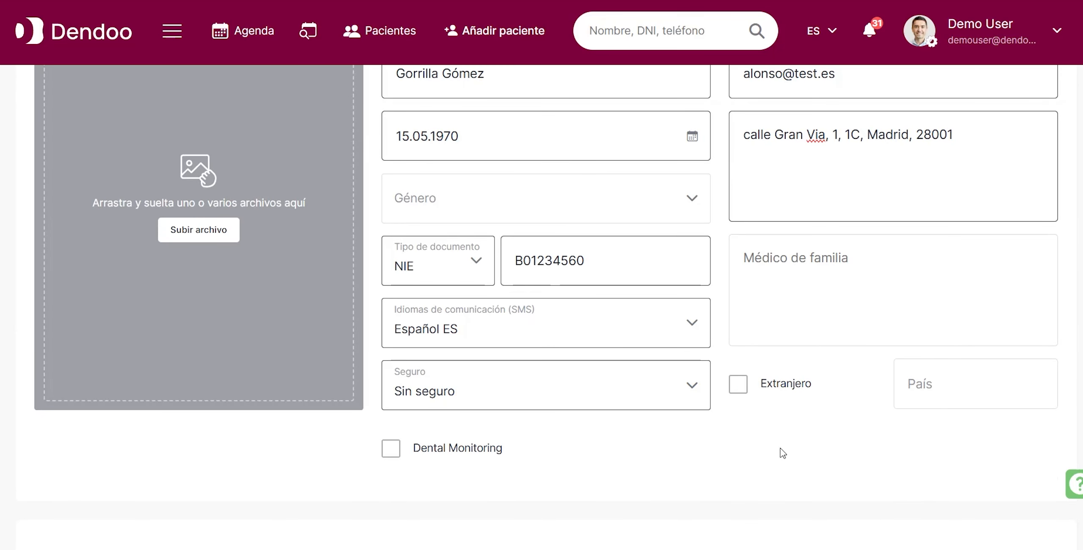
Mark Pasta dental as the fluoride product used and save the new patient.
scroll(778, 450, "up", 2)
scroll(552, 229, "down", 8)
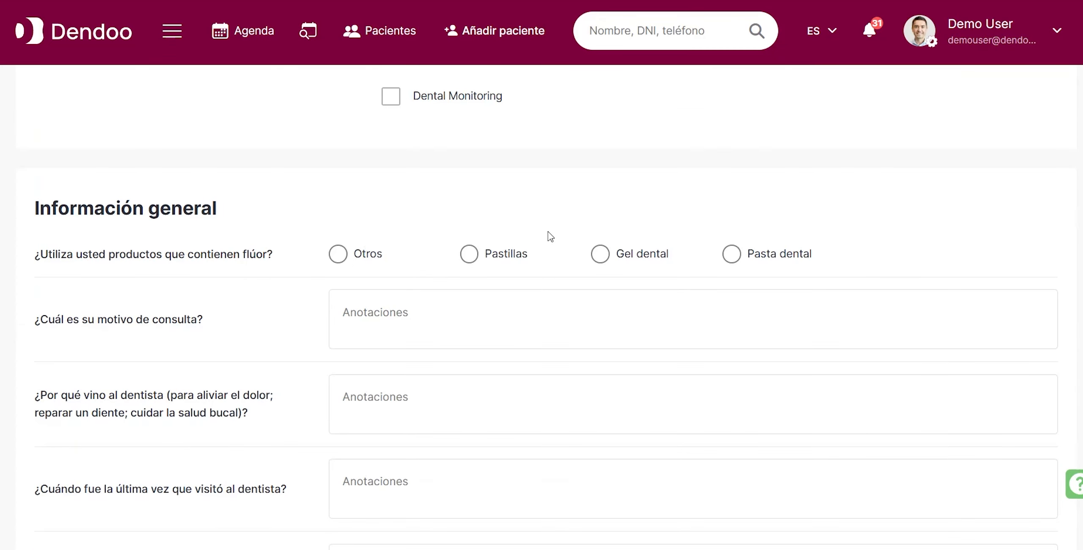
left_click(733, 254)
scroll(715, 303, "down", 10)
scroll(697, 315, "down", 4)
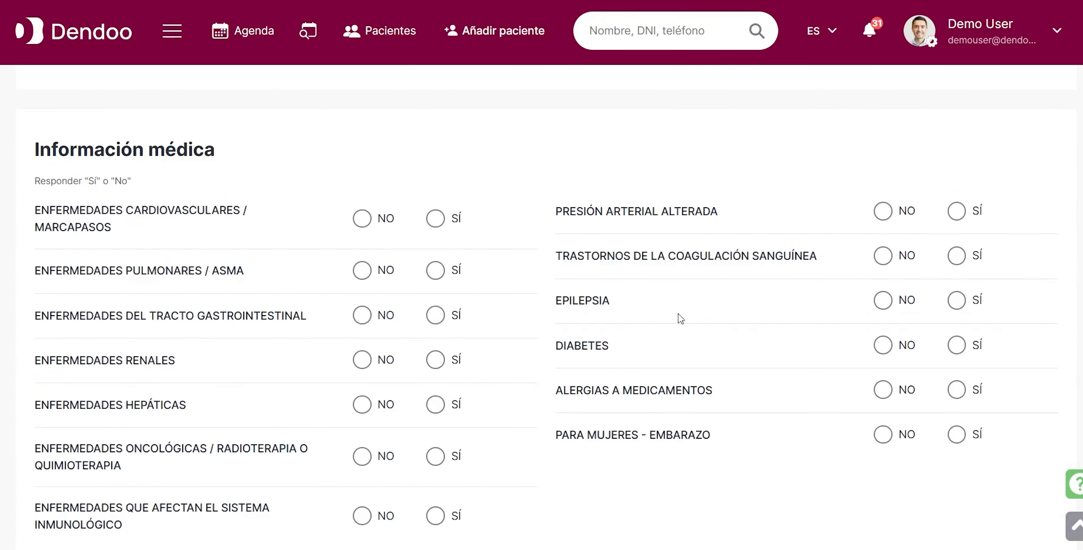
left_click(68, 467)
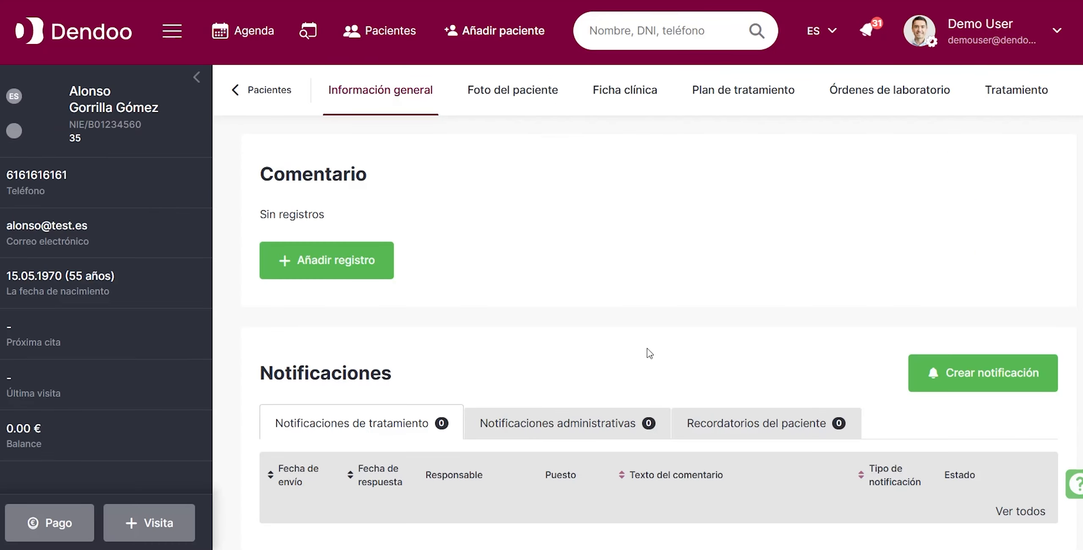
left_click(197, 77)
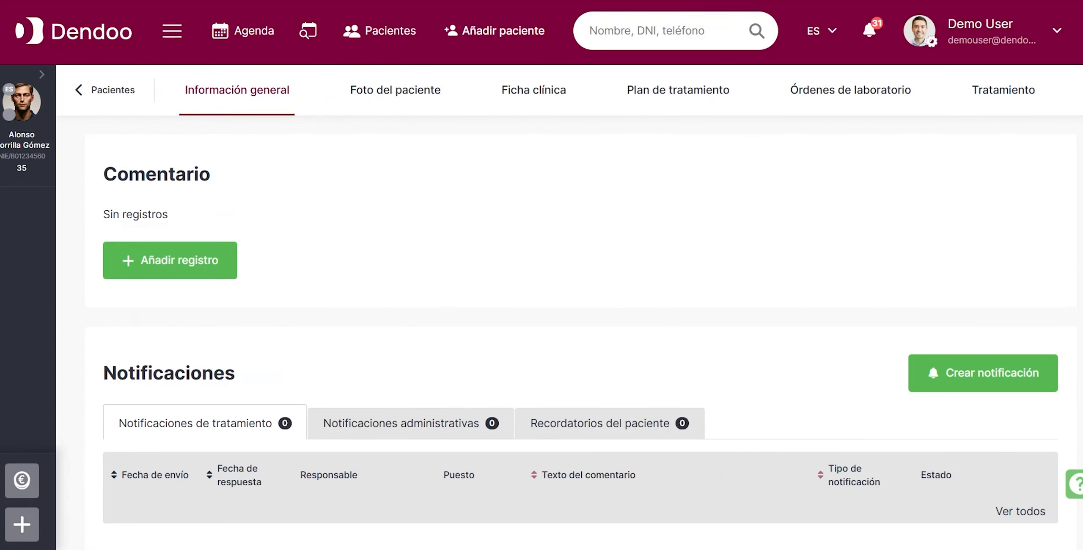
left_click(41, 74)
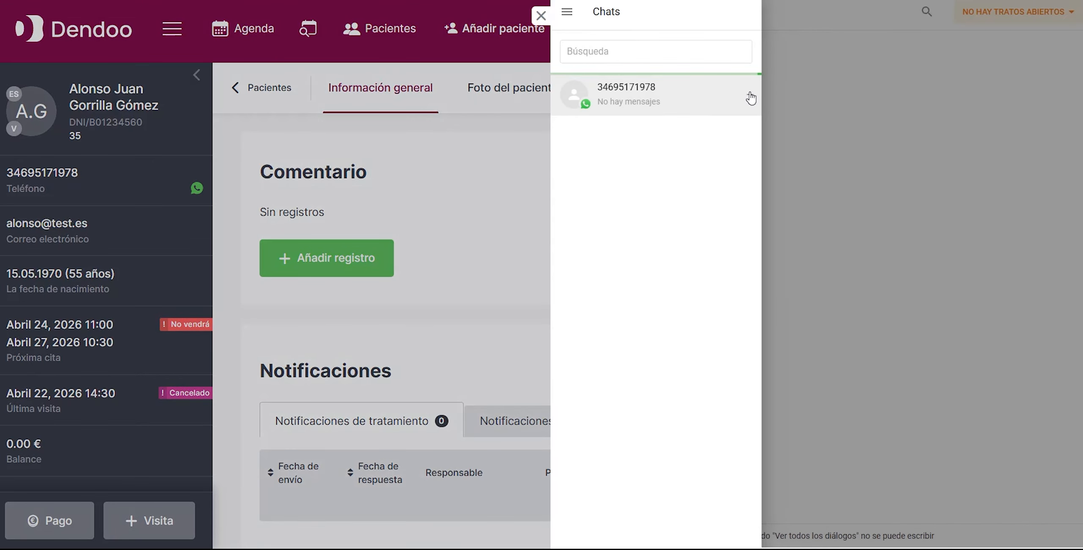
Open the patient's WhatsApp chat and send a greeting with "¡Hola" and the patient's first name.
left_click(751, 98)
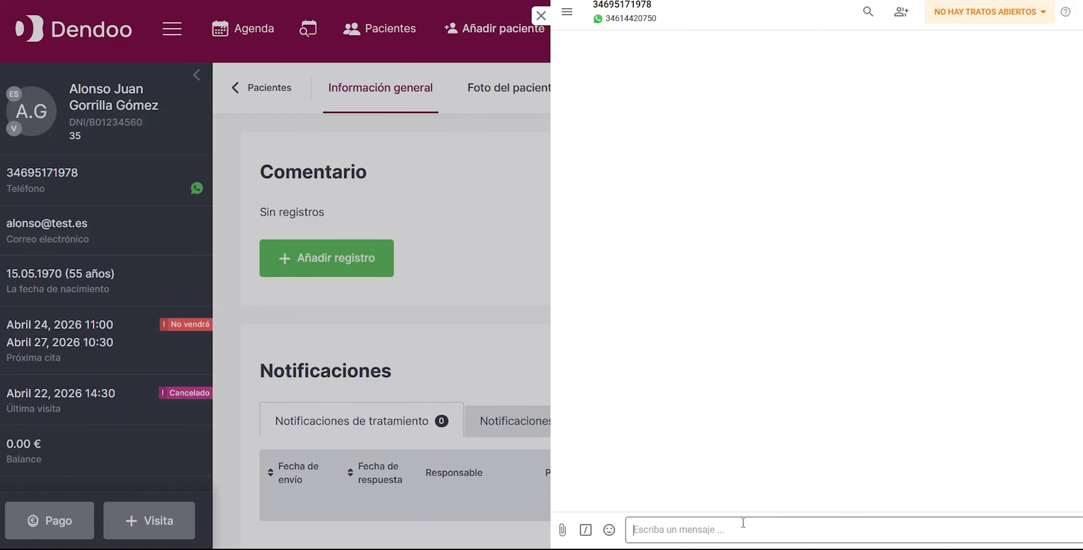
type("Hola, Alonso!")
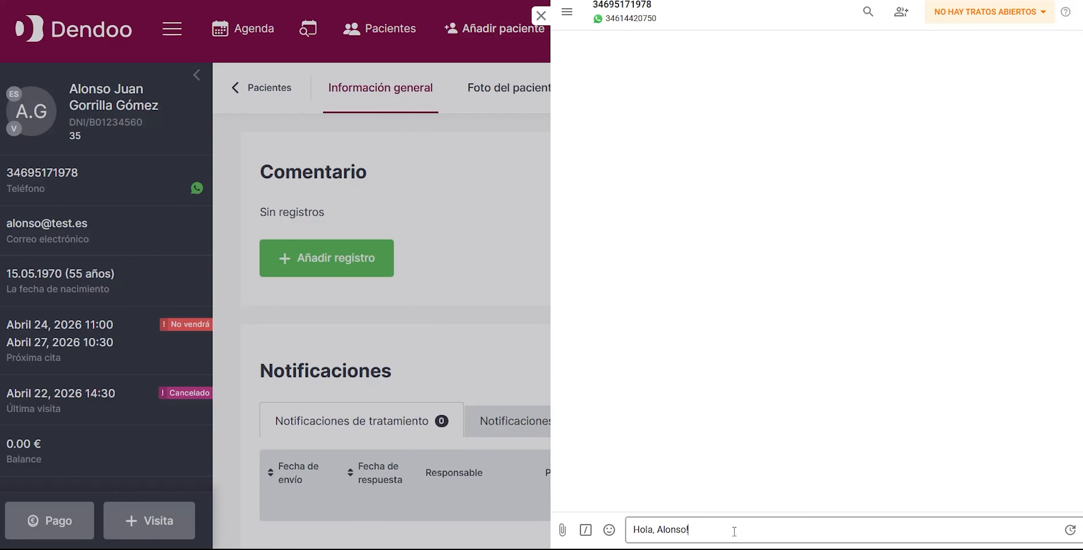
type("¡")
key("Return")
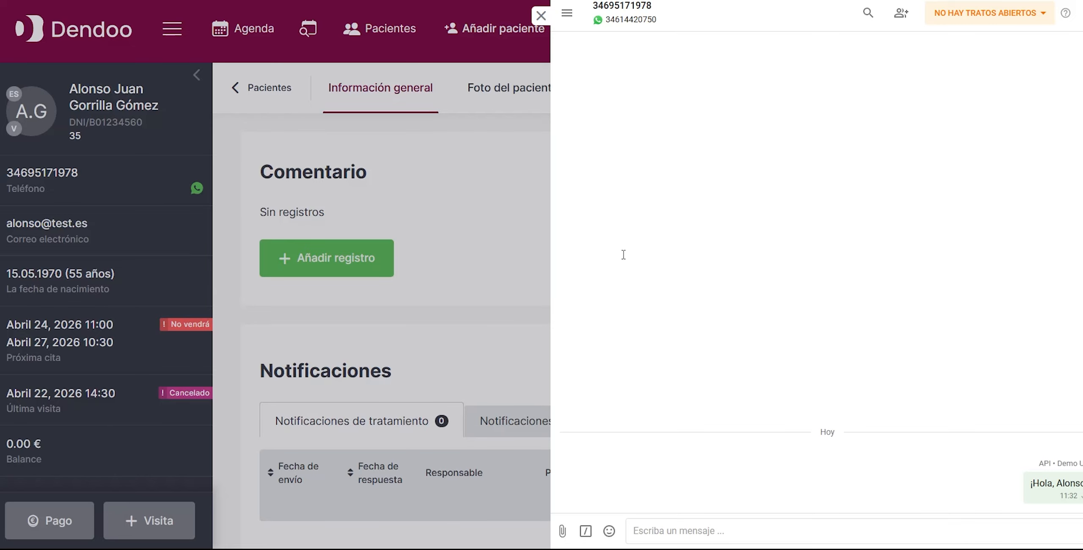
Send the patient the chat message "¿confirmas tu cita de hoy a las 10:30?".
left_click(708, 525)
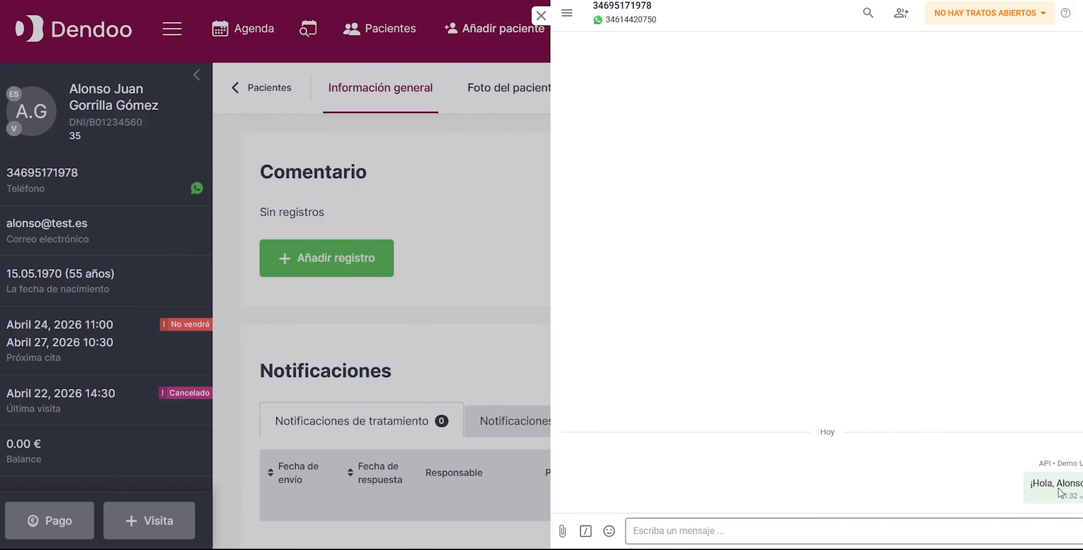
type("¿confirmas tu cita de hoy a las 11:00?")
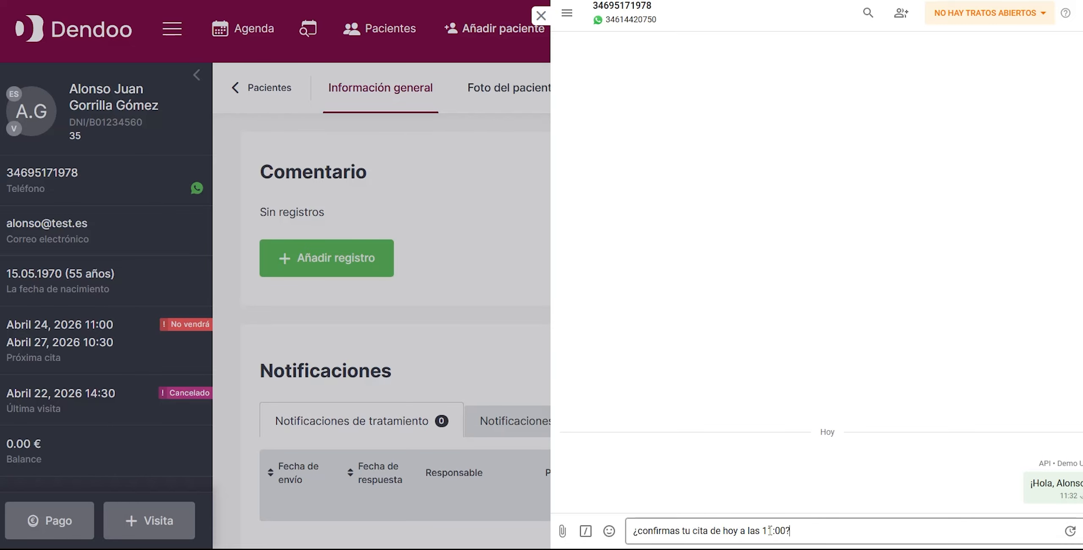
key("Return")
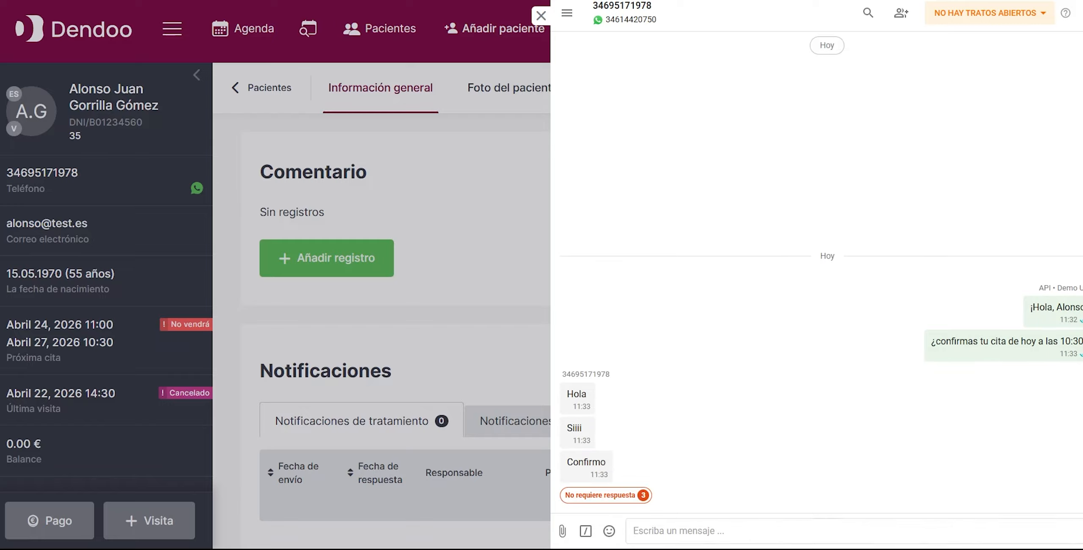
Reply to the patient's confirmation with "¡Gracias!" and close the chat.
type("Gracias!")
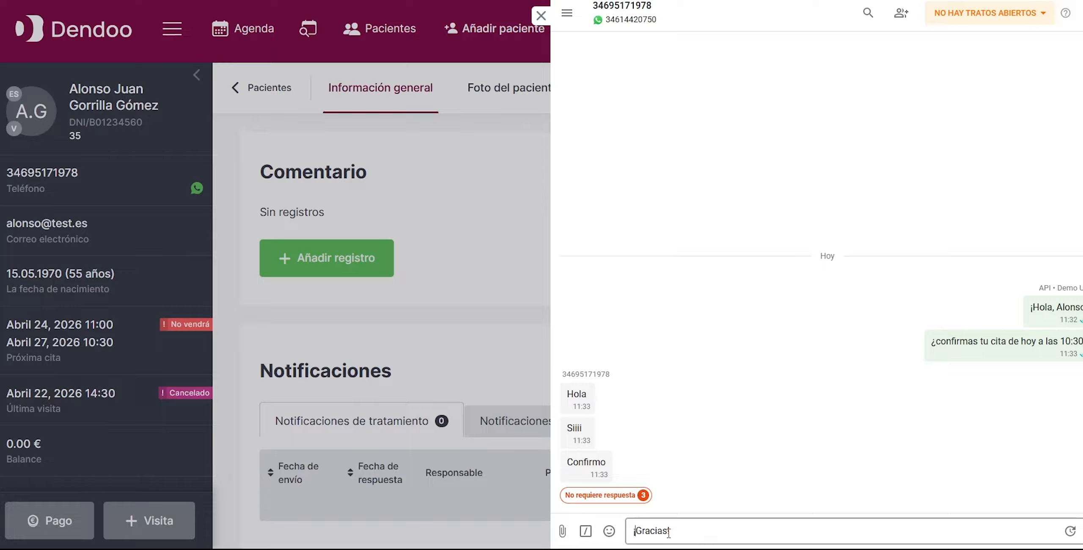
key("Return")
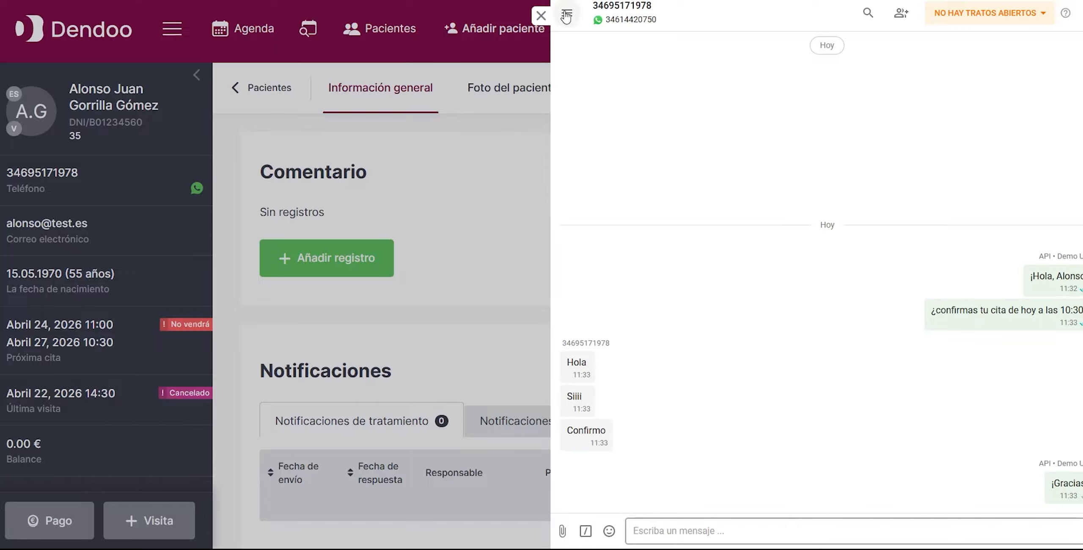
left_click(541, 17)
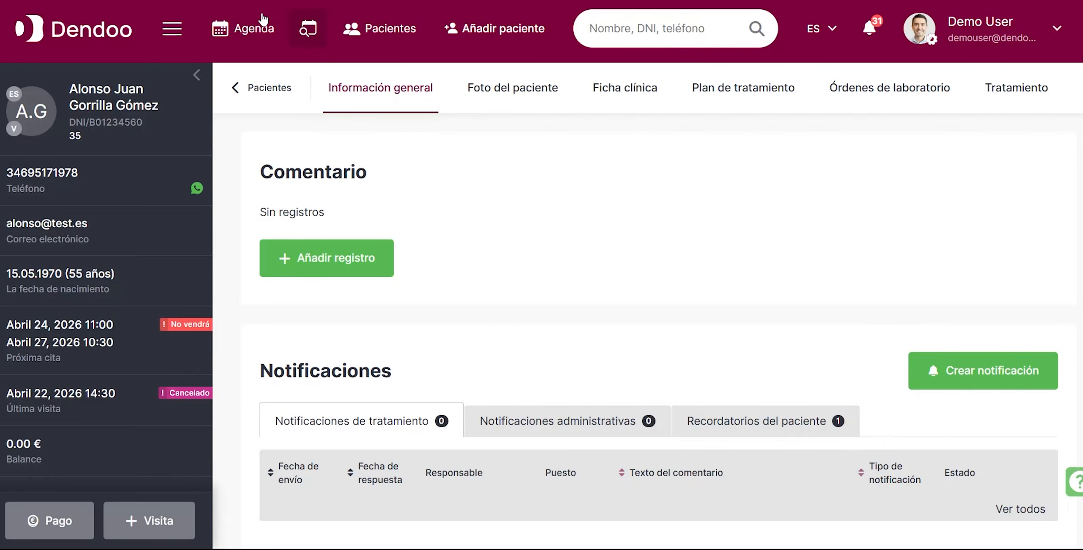
In the Agenda, set the status of the patient's 10:30-11:00 appointment in the Sillón column to Confirmado.
left_click(253, 28)
scroll(424, 372, "up", 5)
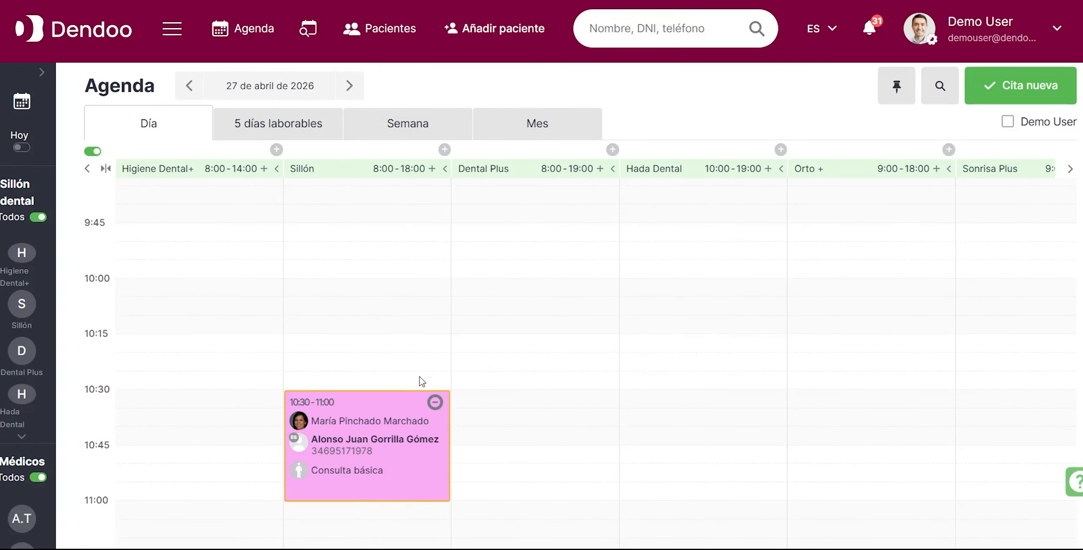
left_click(382, 401)
left_click(461, 338)
left_click(486, 415)
left_click(652, 164)
scroll(347, 349, "down", 1)
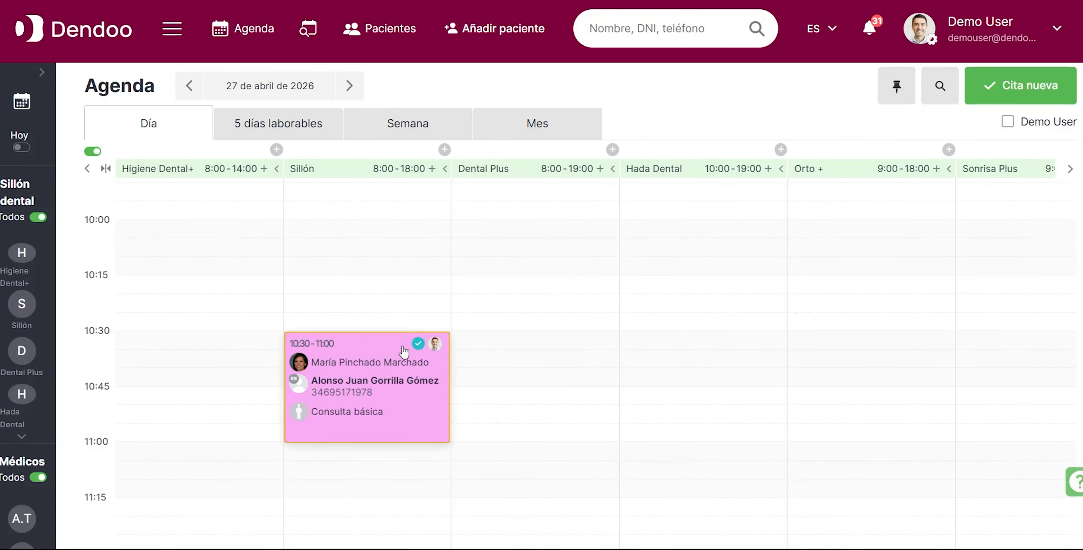
Change the 10:30 appointment's status to Llegó and accept the patient.
left_click(399, 379)
left_click(459, 310)
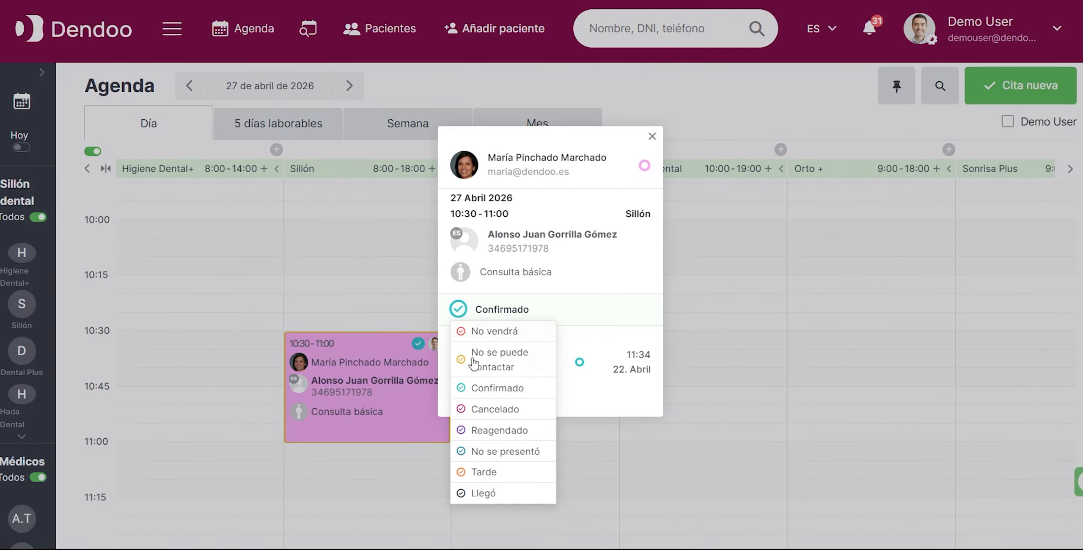
left_click(482, 493)
left_click(483, 496)
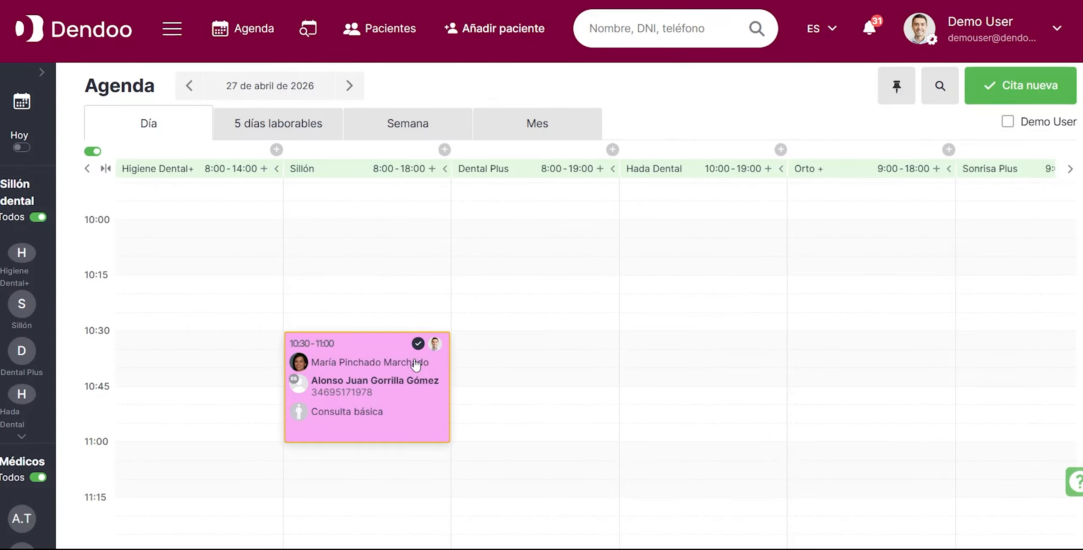
left_click(399, 358)
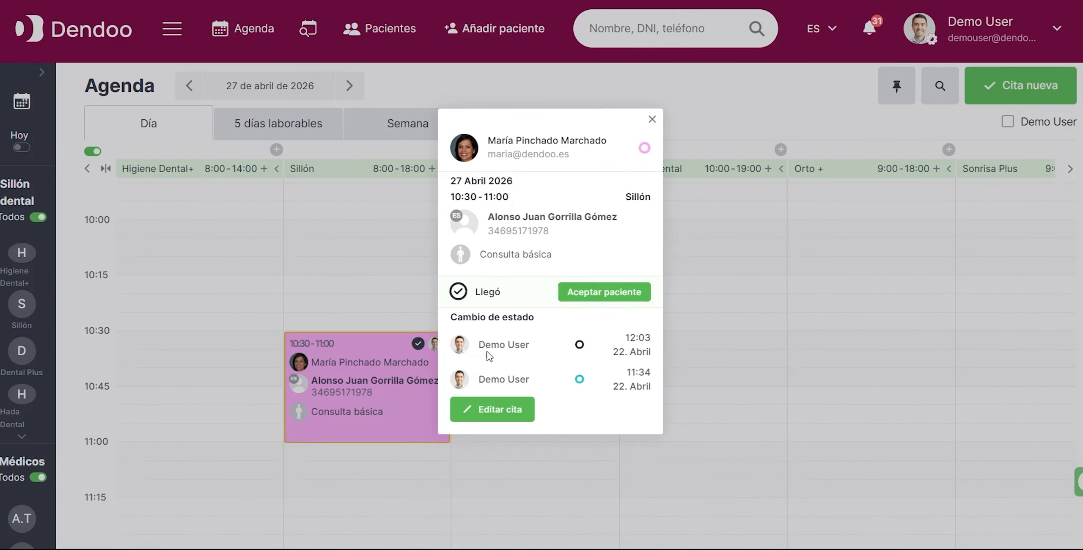
left_click(617, 292)
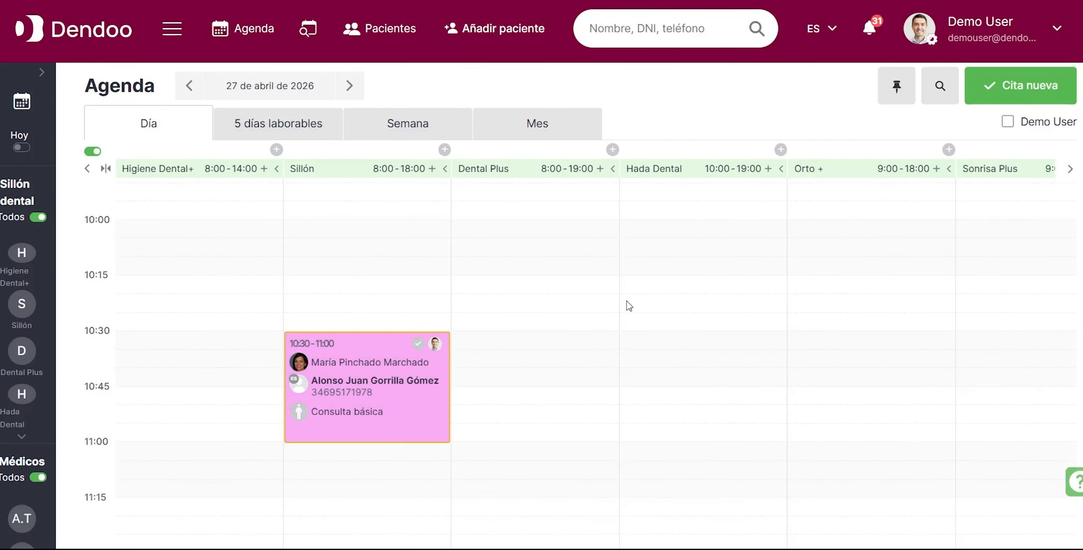
Open the patient's record from the 10:30 appointment and go to its new treatment form.
left_click(384, 367)
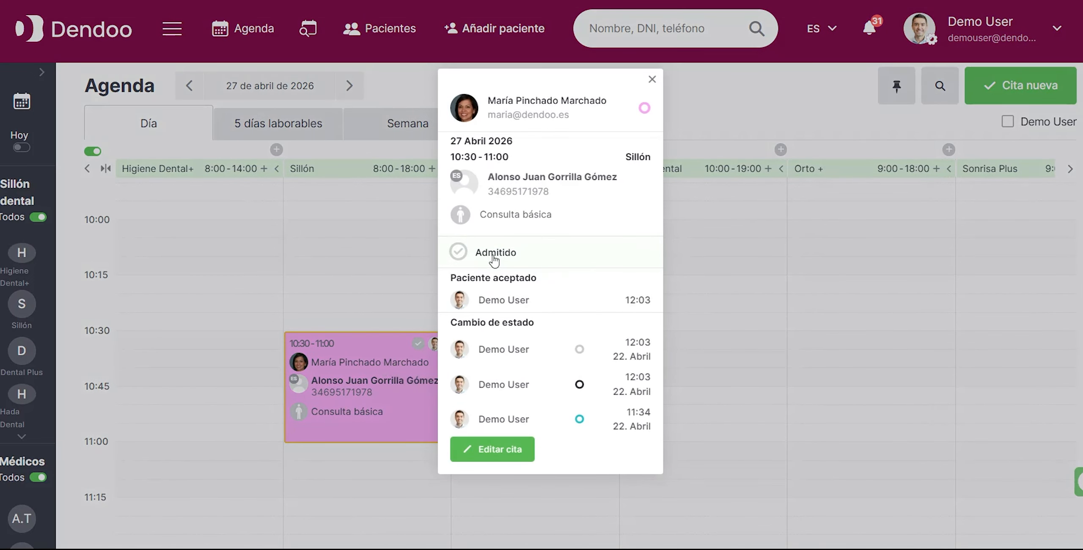
left_click(534, 179)
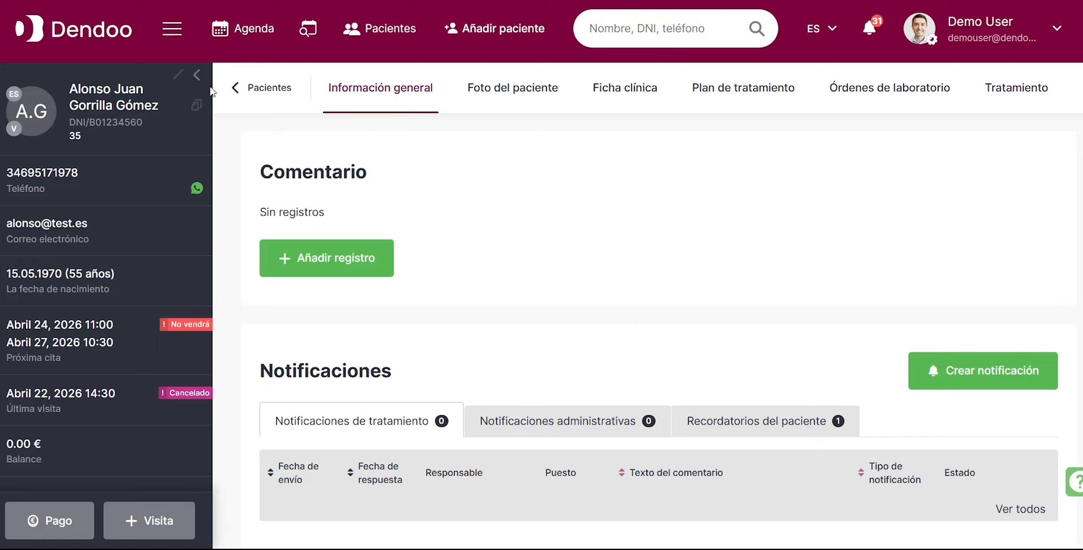
left_click(197, 76)
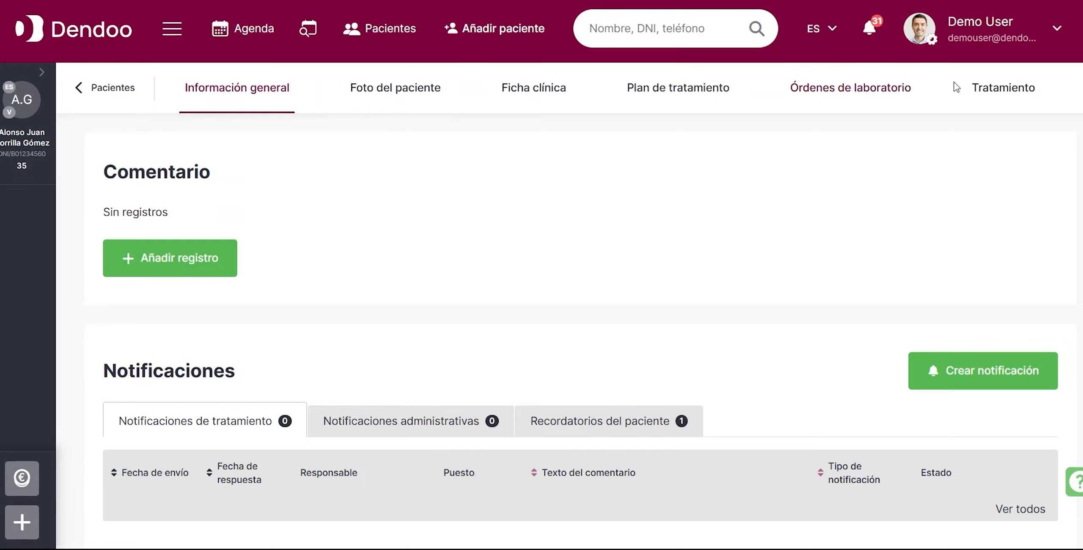
left_click(1013, 95)
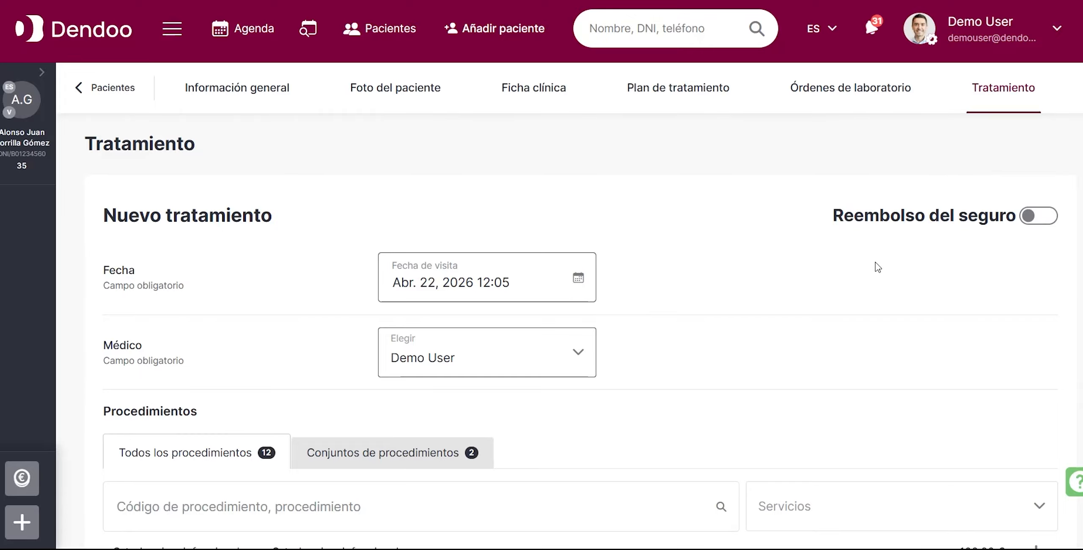
scroll(867, 269, "down", 3)
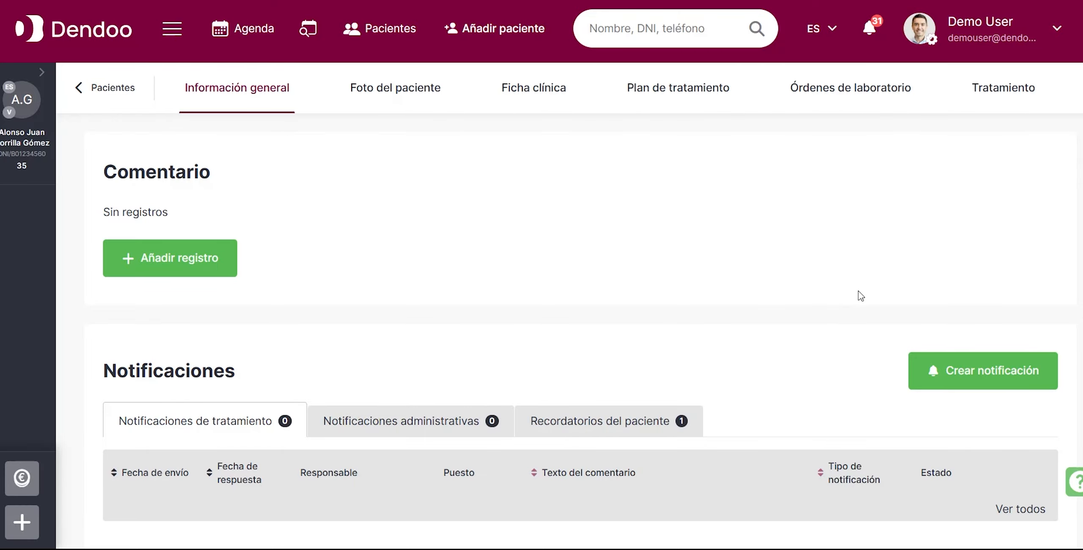
left_click(1003, 89)
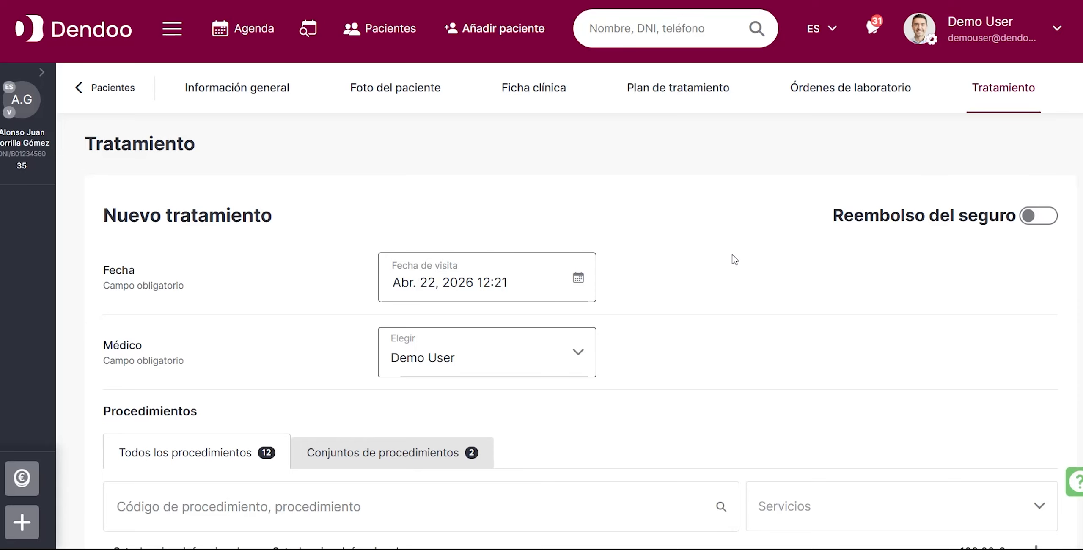
Set the new treatment's visit date to 27 April 2026.
left_click(432, 287)
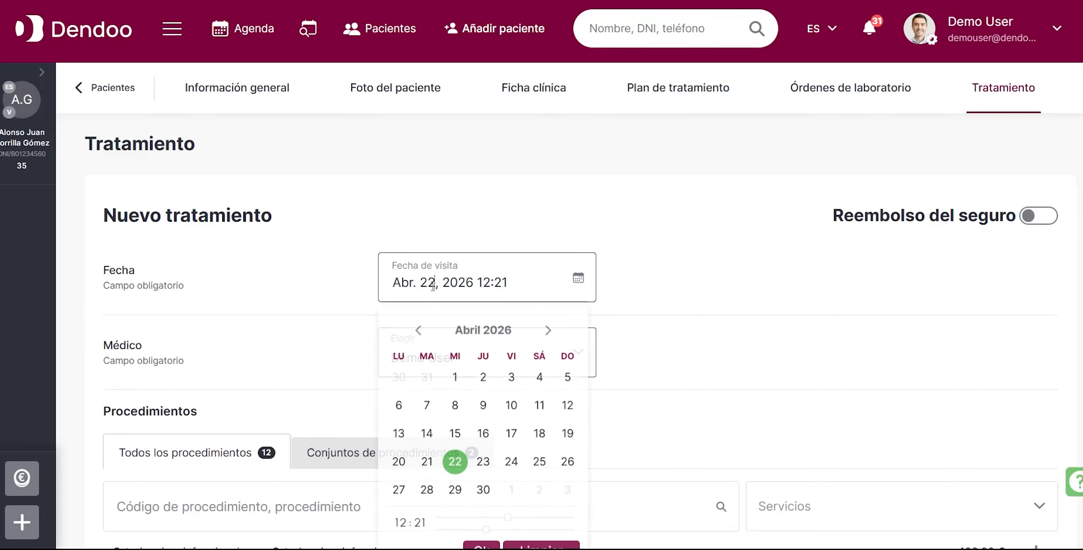
left_click(399, 489)
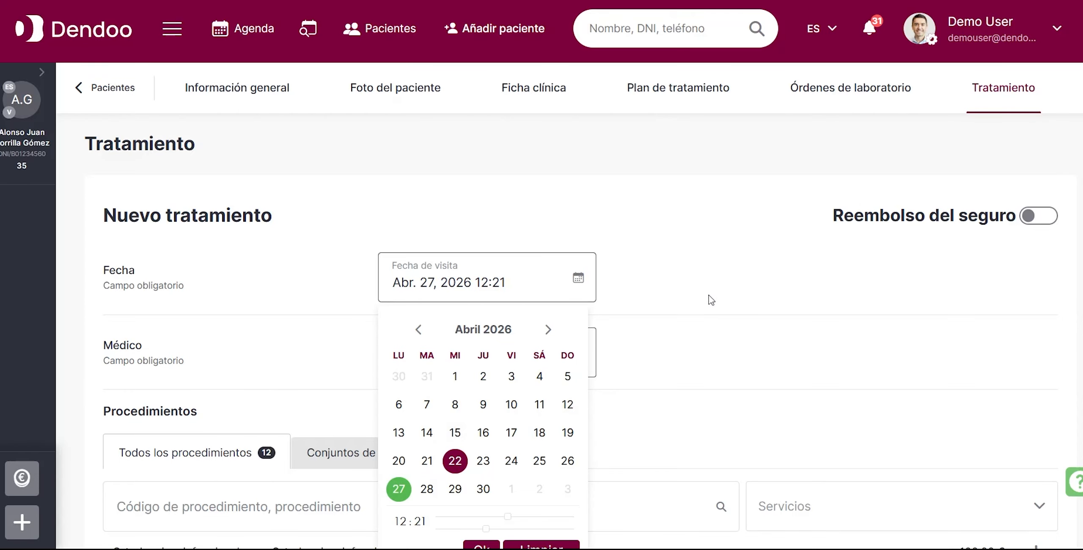
left_click(670, 285)
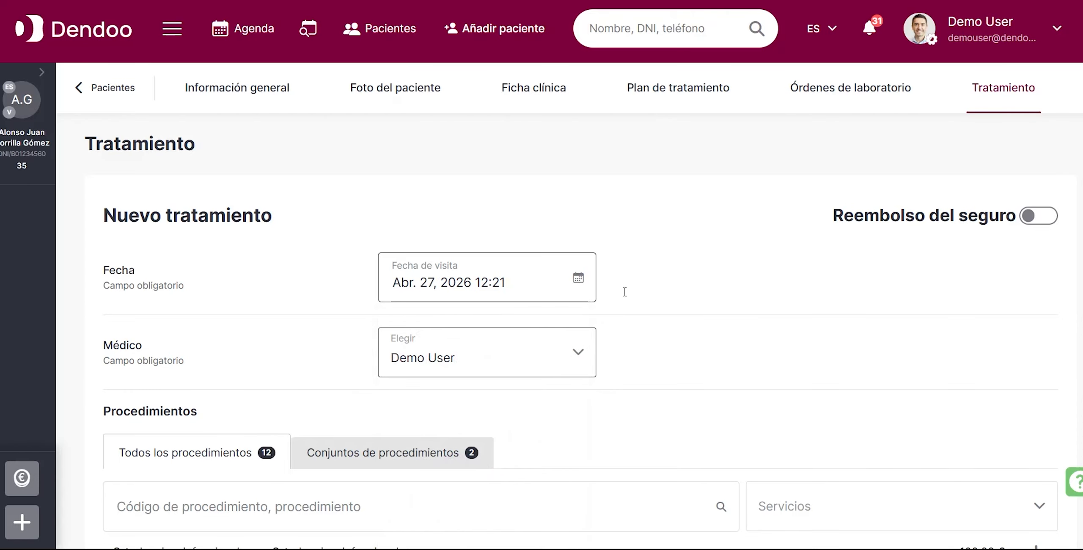
Assign the dentist from the 10:30 appointment as the new treatment's doctor.
scroll(592, 292, "down", 3)
left_click(434, 244)
scroll(453, 362, "down", 2)
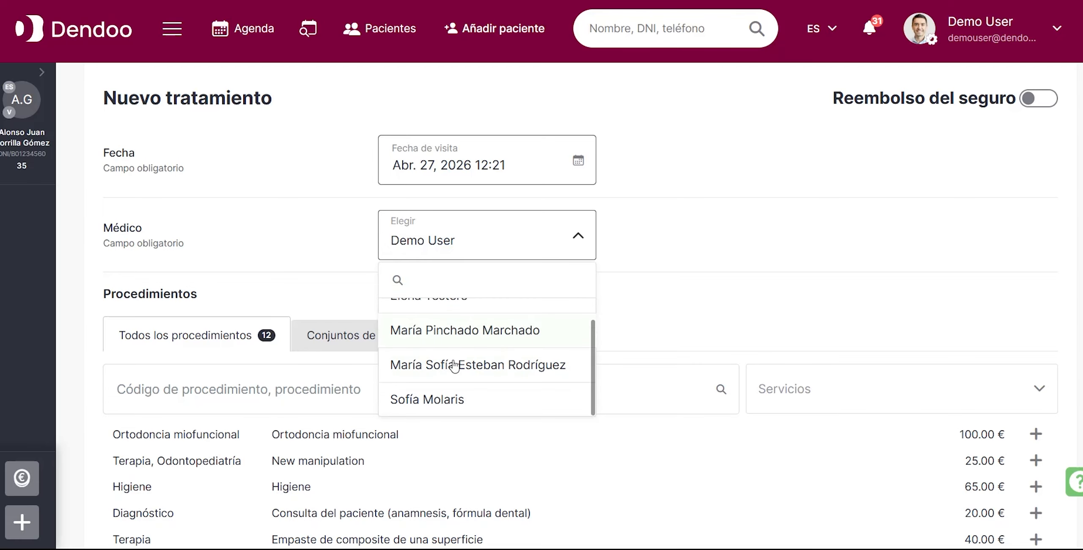
left_click(459, 343)
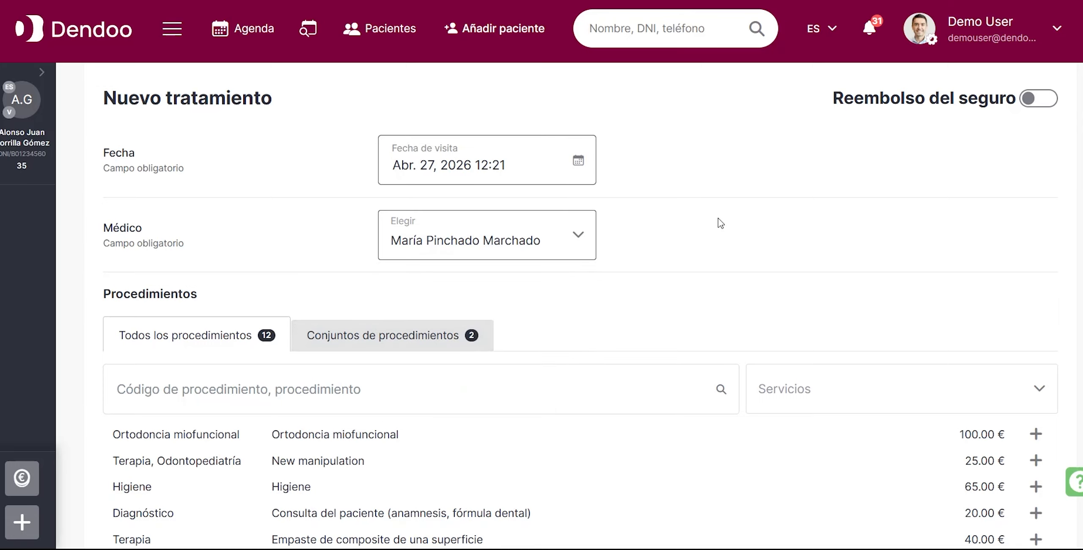
Search the procedures for "emp" and add Empaste de composite de una superficie to the treatment.
scroll(720, 222, "down", 3)
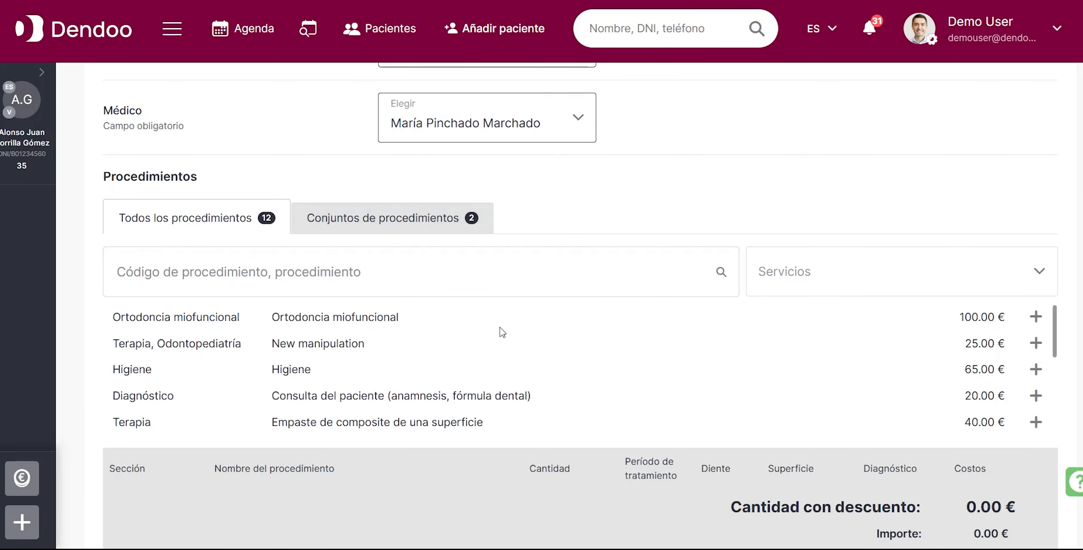
left_click(809, 275)
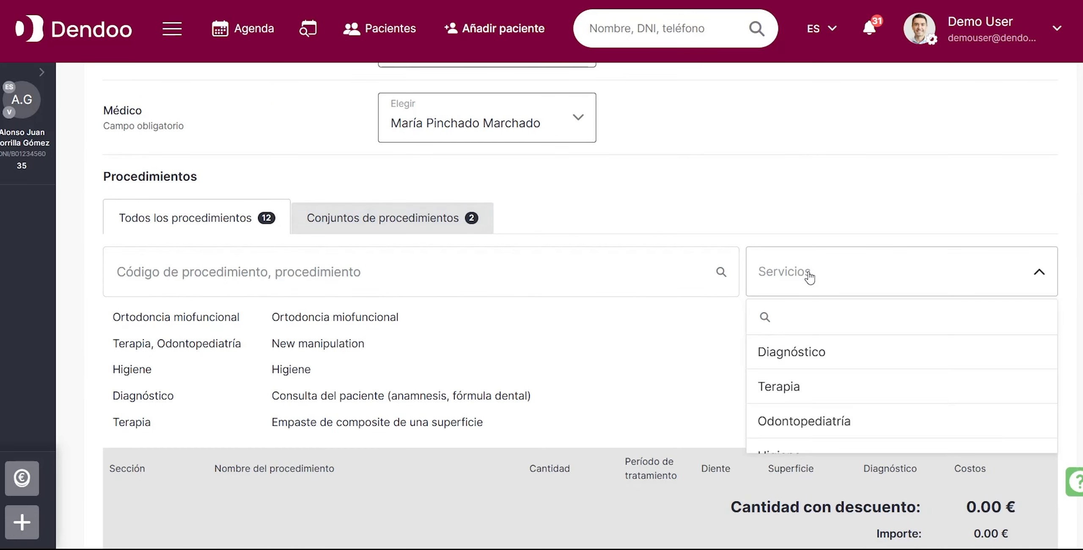
left_click(624, 269)
left_click(403, 268)
type("emp")
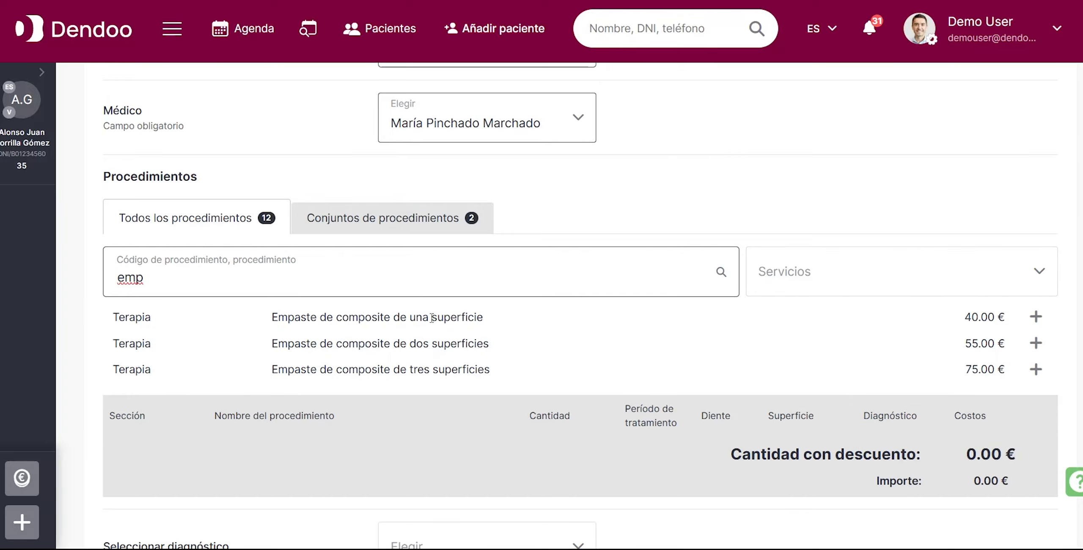
left_click(1036, 317)
Set the added filling's tooth to 23 and mark its surface as M.
scroll(973, 347, "down", 3)
left_click(746, 339)
type("23")
left_click(794, 340)
Assign the diagnosis K02 - Caries dental to the filling and to the treatment's diagnosis field.
left_click(914, 339)
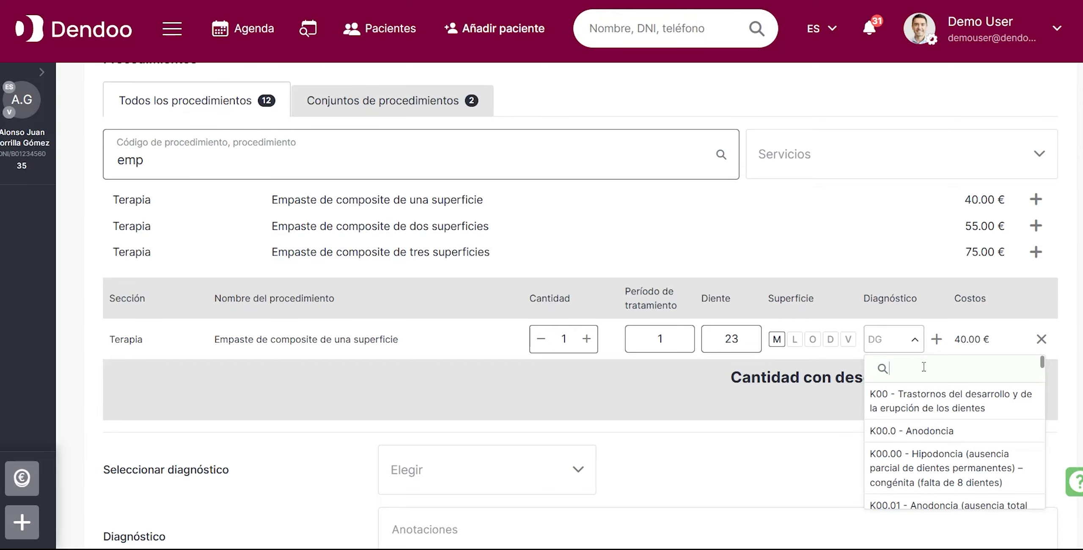
type("cari")
left_click(918, 391)
scroll(918, 399, "down", 7)
left_click(490, 335)
left_click(447, 404)
Look through the treatment templates and delete unneeded characters from the treatment description.
scroll(527, 376, "down", 2)
left_click(474, 271)
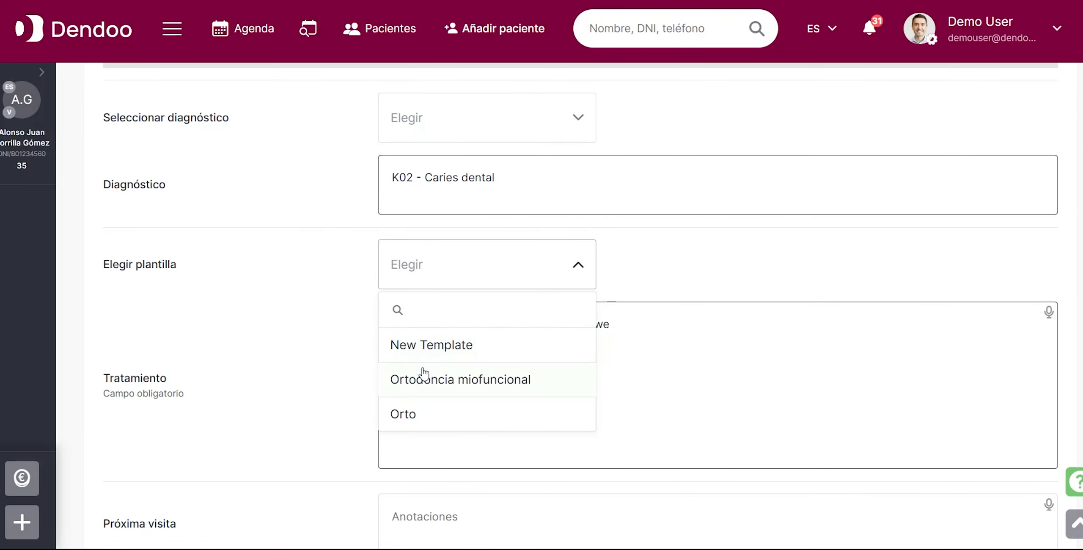
left_click(718, 299)
key("BackSpace")
mouse_move(421, 360)
left_mouse_down()
mouse_move(376, 363)
mouse_move(427, 376)
left_mouse_up()
key("BackSpace")
key("BackSpace")
Enter "revisón en un año" as the next visit note and save the treatment.
scroll(467, 374, "down", 3)
left_click(466, 374)
type("revisón en un año")
scroll(469, 375, "down", 3)
left_click(264, 327)
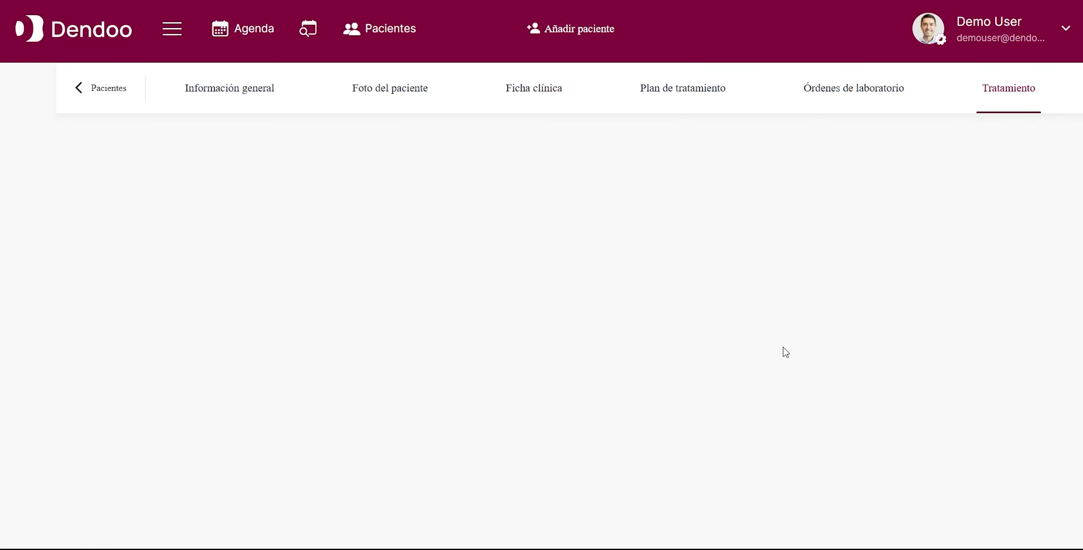
Review the saved treatment and the patient's balance, and open the payment form.
scroll(766, 350, "down", 6)
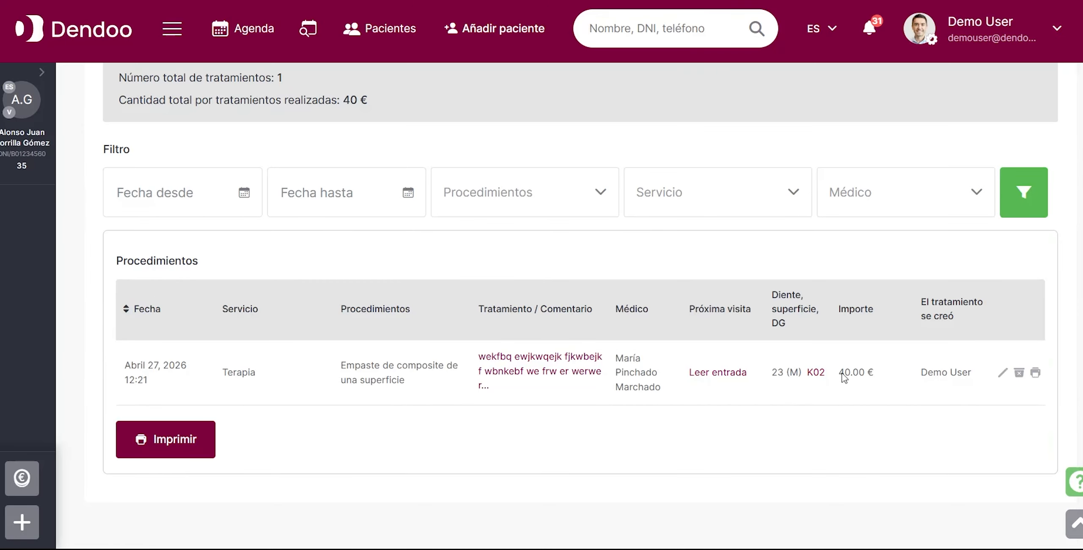
left_click(41, 72)
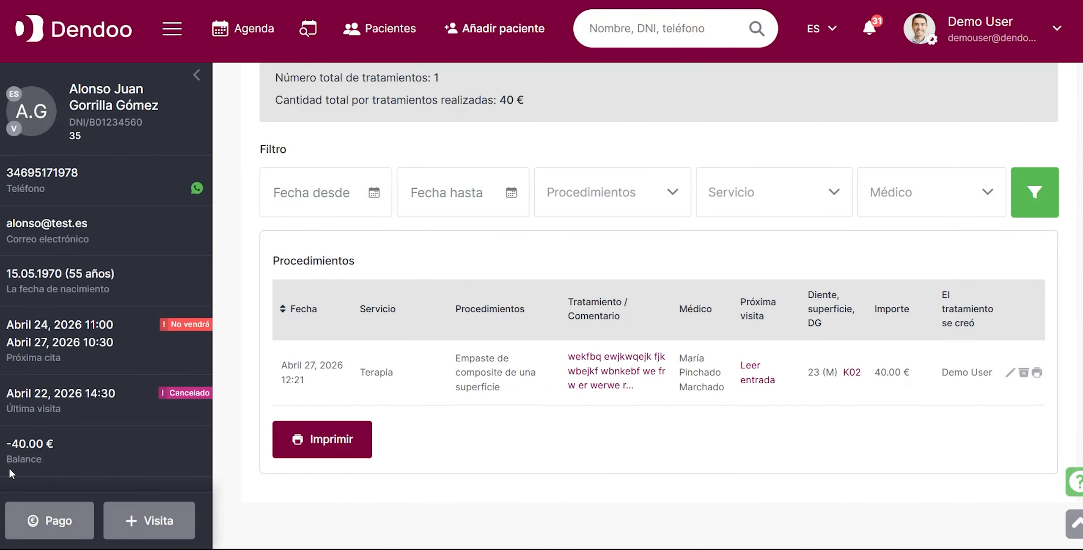
left_click(25, 516)
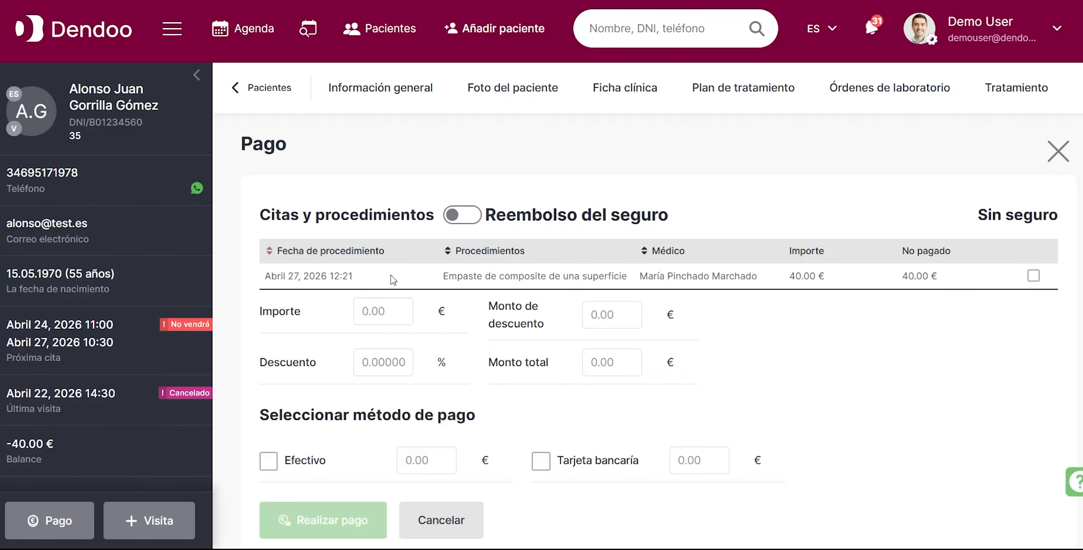
scroll(529, 368, "down", 3)
scroll(531, 371, "up", 1)
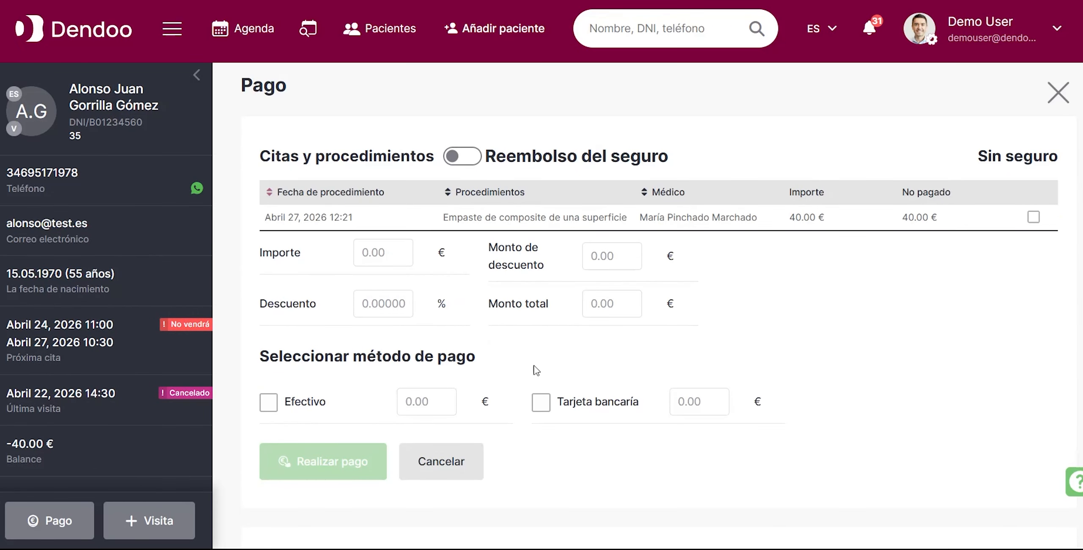
Pay the unpaid one-surface filling in full by bank card, registering 40.00 € in Caja 1.
left_click(1034, 218)
left_click(546, 405)
left_click(348, 460)
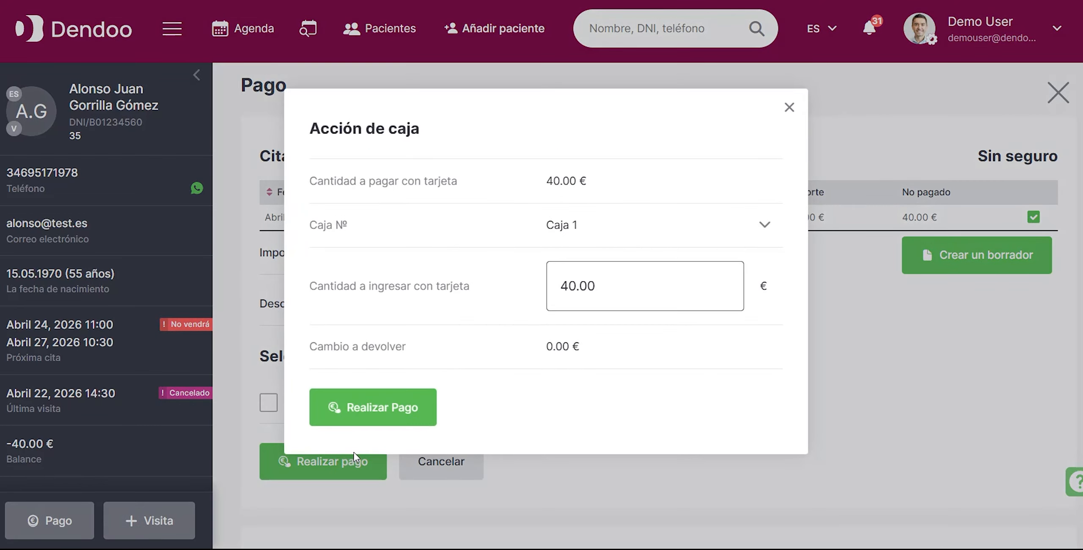
left_click(419, 416)
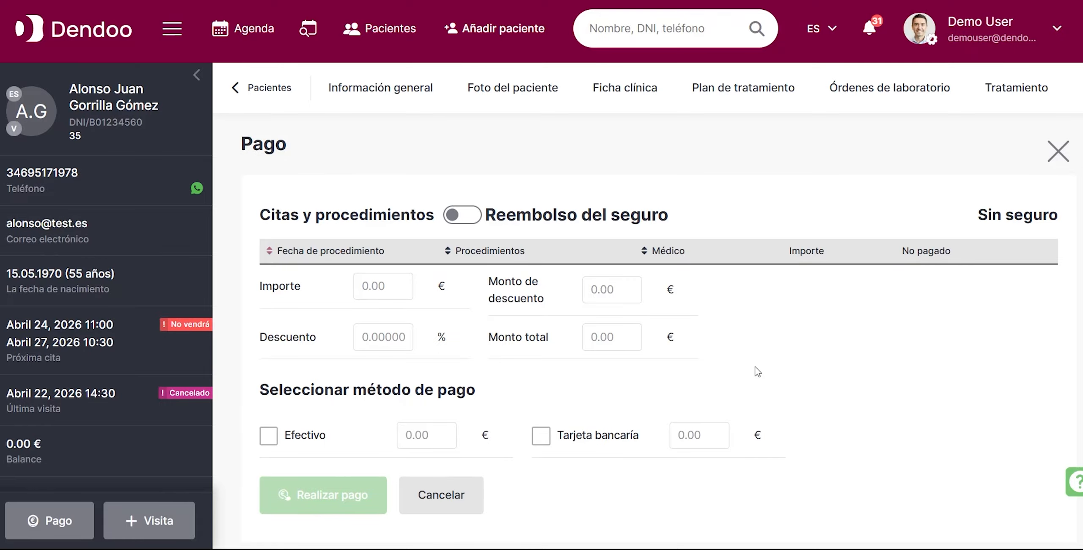
Open the printable invoice of the card payment from the payment history and examine its contents.
scroll(757, 371, "down", 10)
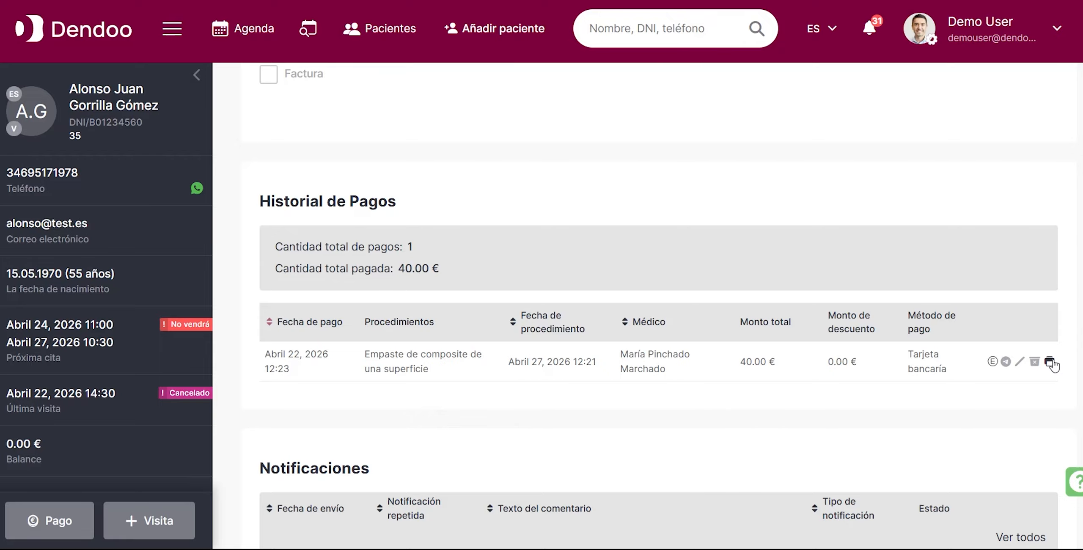
left_click(1049, 363)
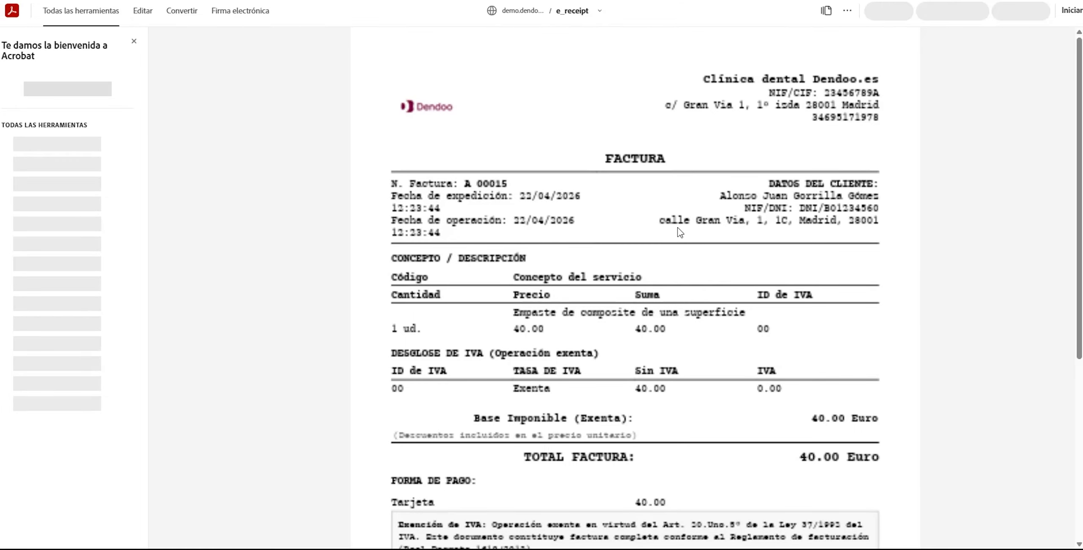
scroll(654, 259, "down", 5)
scroll(654, 258, "up", 5)
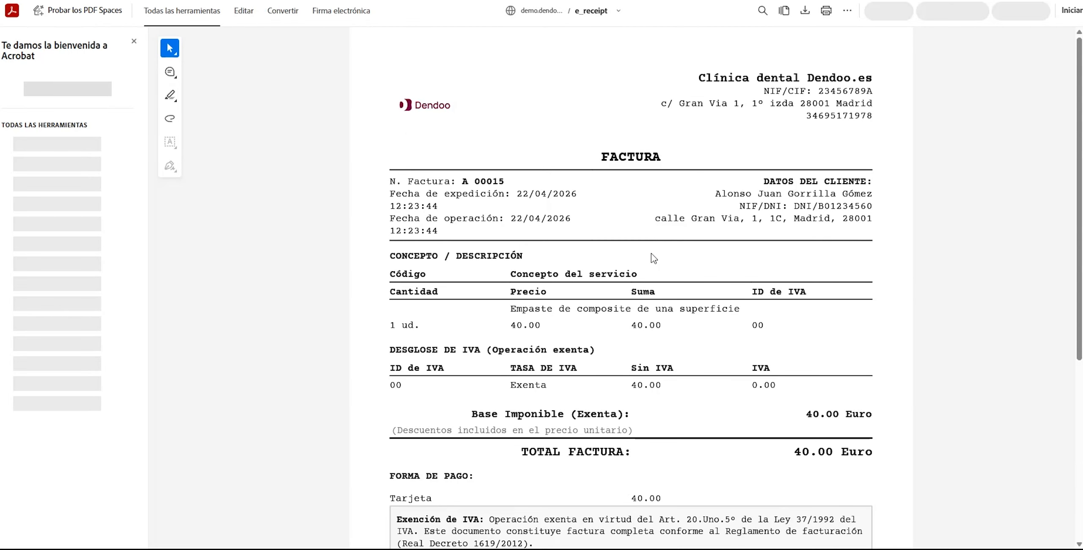
scroll(654, 258, "down", 6)
scroll(654, 258, "up", 6)
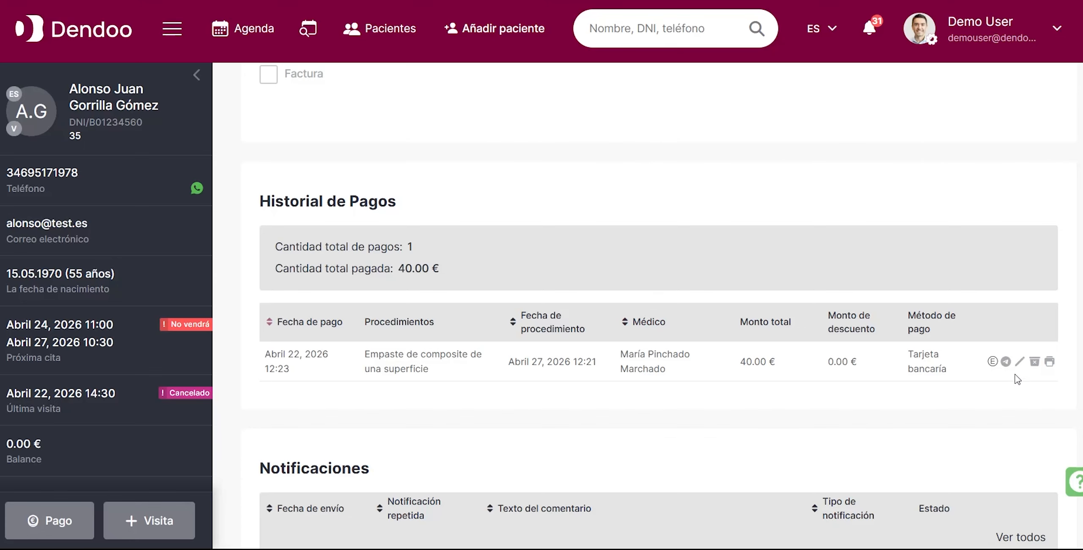
Send the card payment's invoice to the patient by e-mail and open the Caja electrónica section.
left_click(1005, 362)
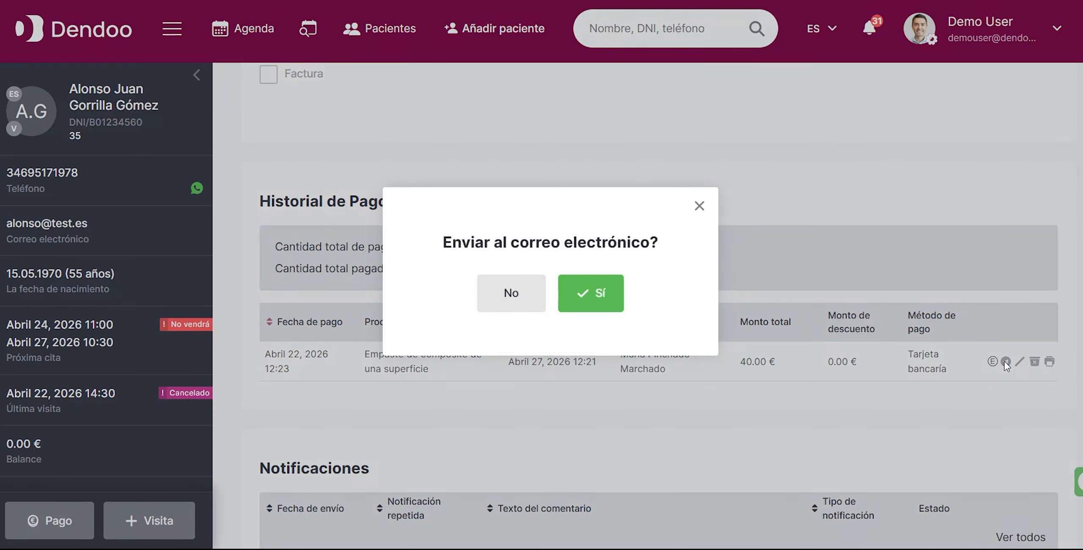
left_click(582, 294)
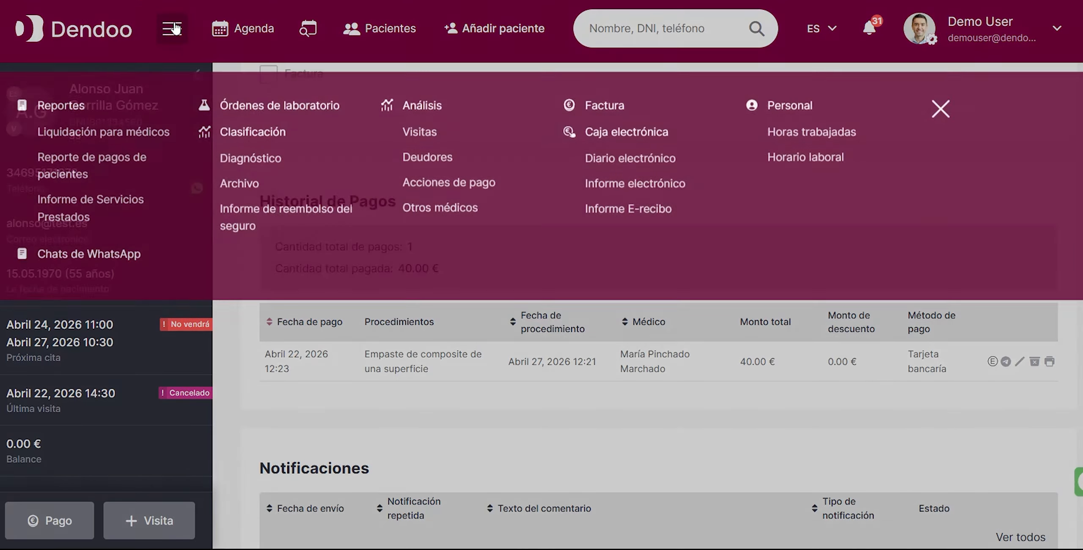
left_click(172, 29)
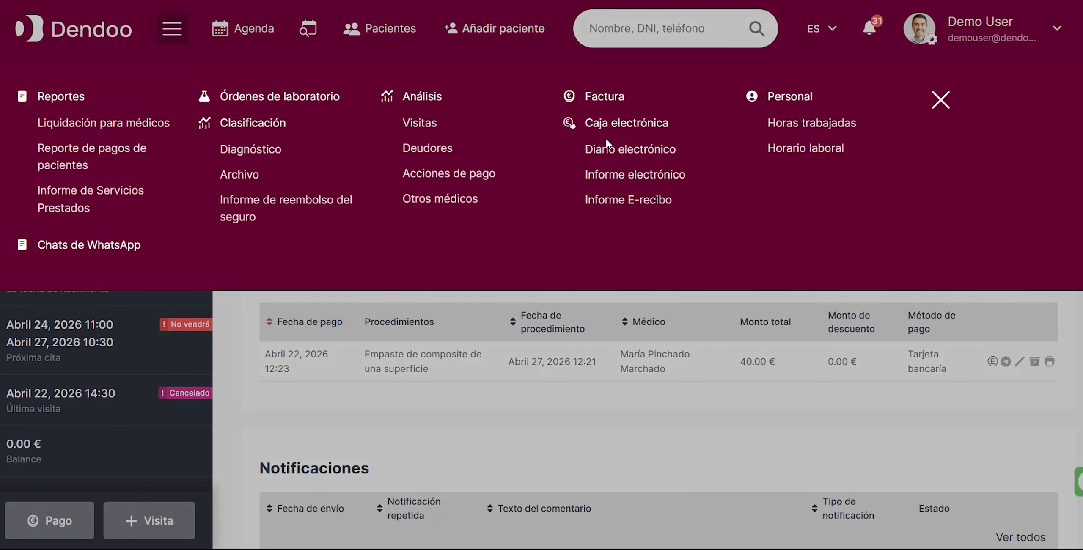
left_click(604, 123)
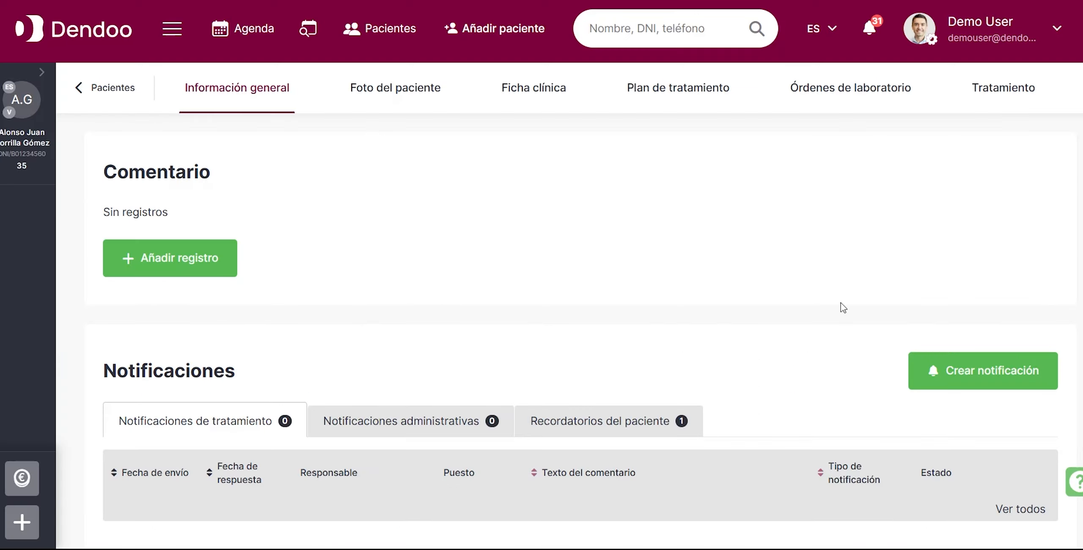
Examine the patient's treatment list, including the 22 April 2026 budget, and check the patient's balance.
left_click(1010, 87)
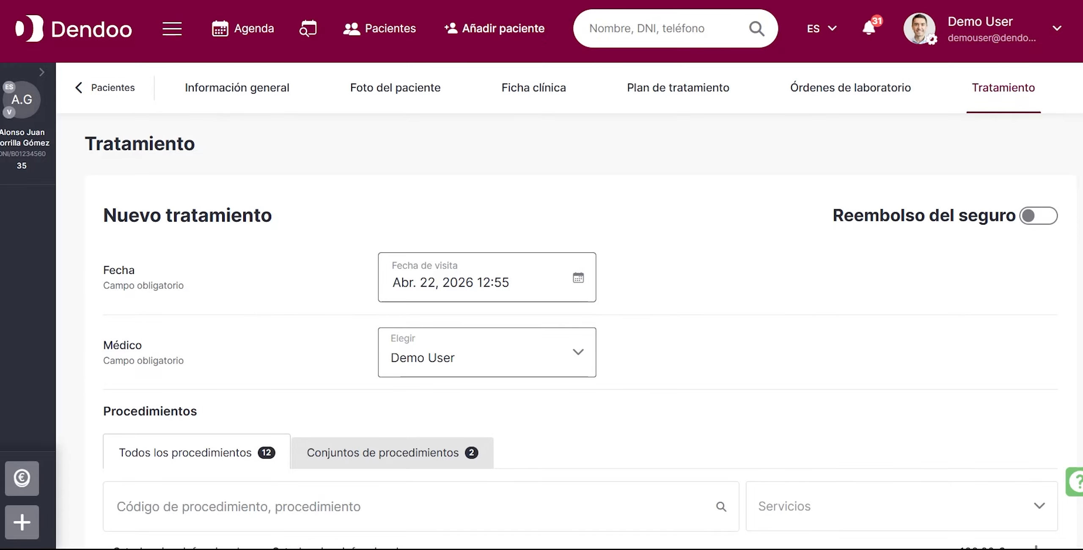
scroll(569, 301, "down", 3)
scroll(580, 270, "down", 20)
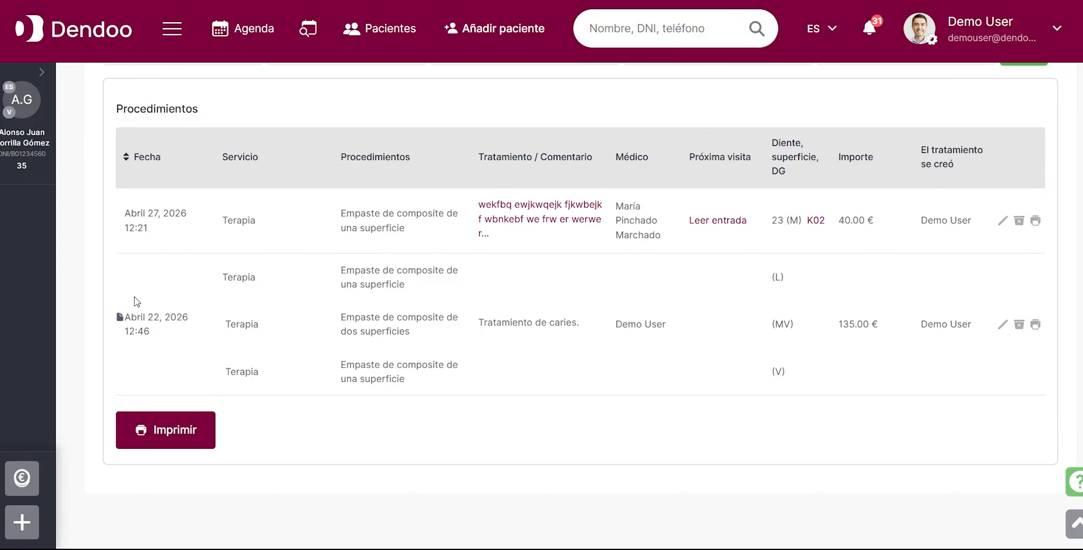
left_click(36, 75)
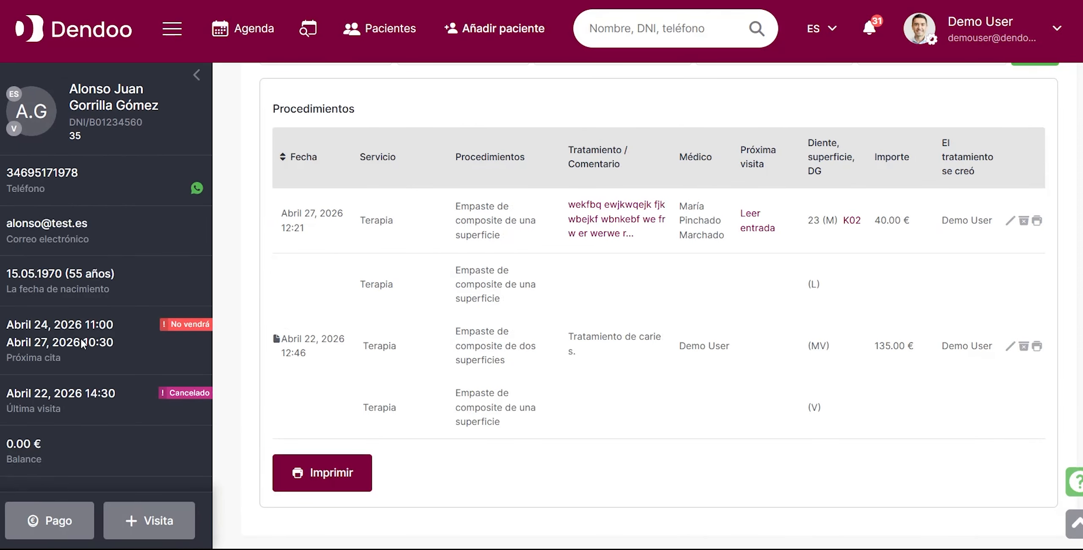
left_click(196, 74)
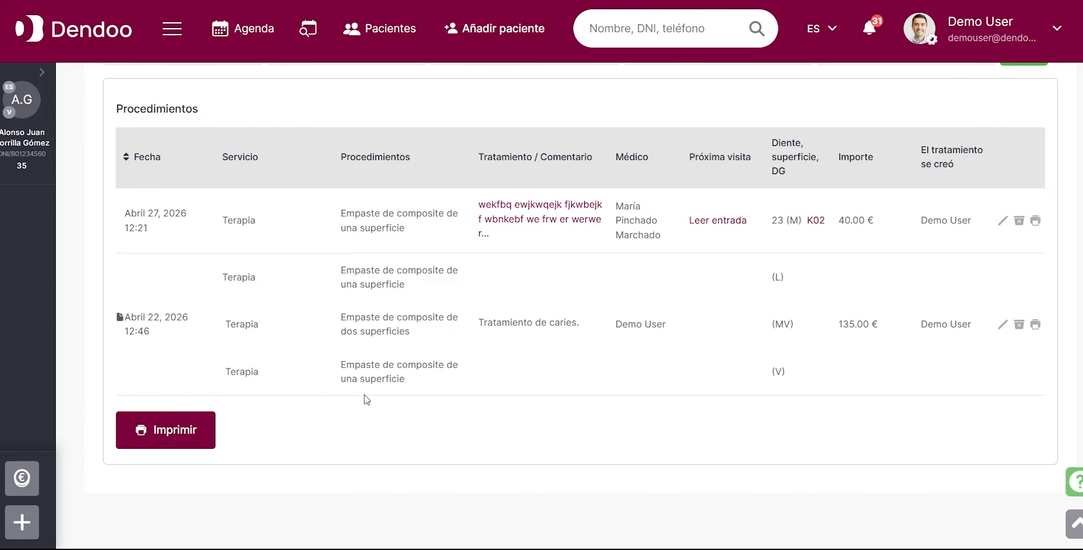
Open the 22 April 2026 budget for editing and remove the two-surface filling and the one-surface filling on surface V.
left_click(1003, 325)
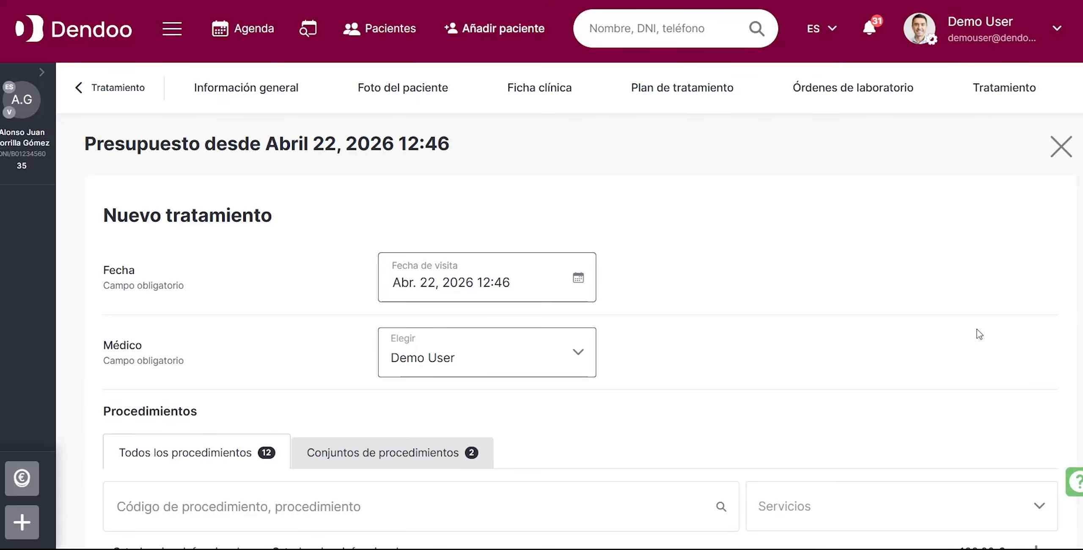
scroll(977, 333, "down", 4)
scroll(979, 334, "down", 5)
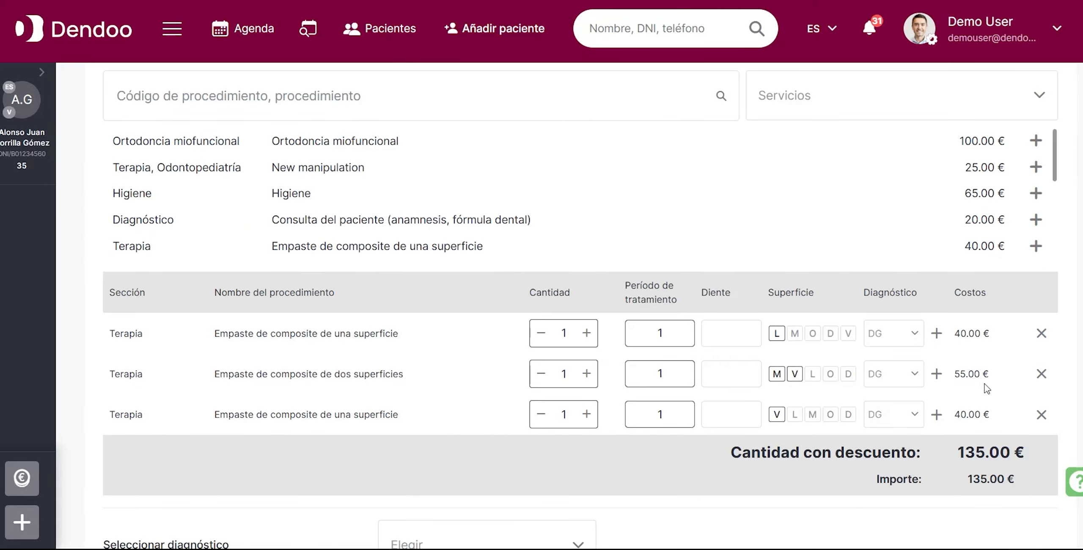
left_click(1041, 373)
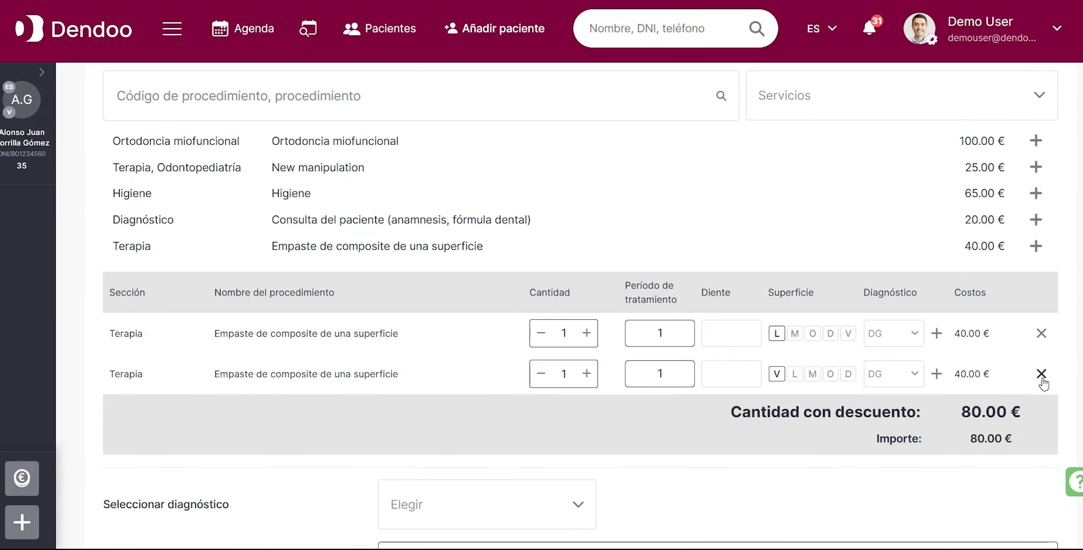
left_click(1041, 373)
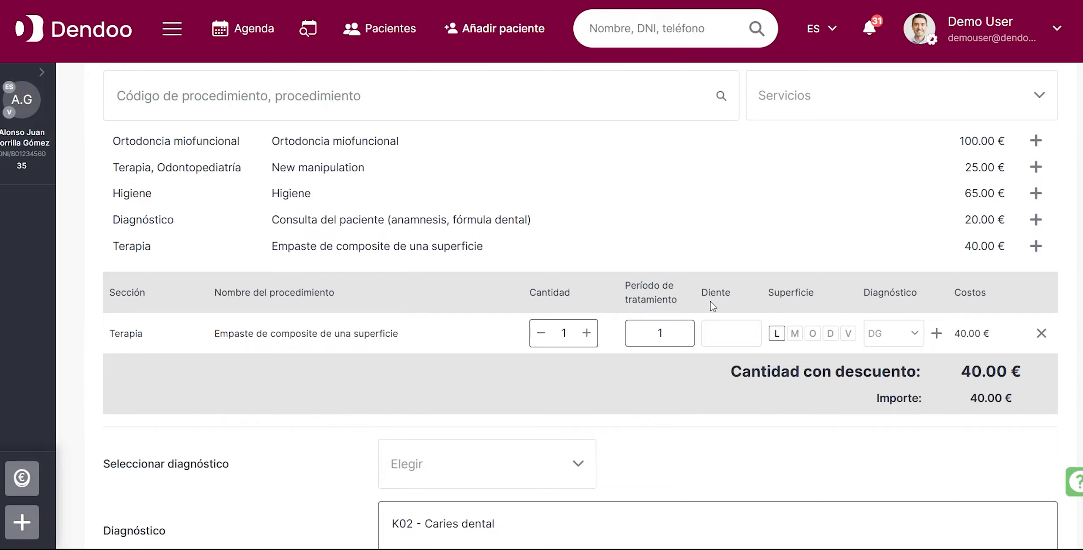
Create a treatment from the budget's remaining filling and save the changes.
scroll(623, 373, "down", 6)
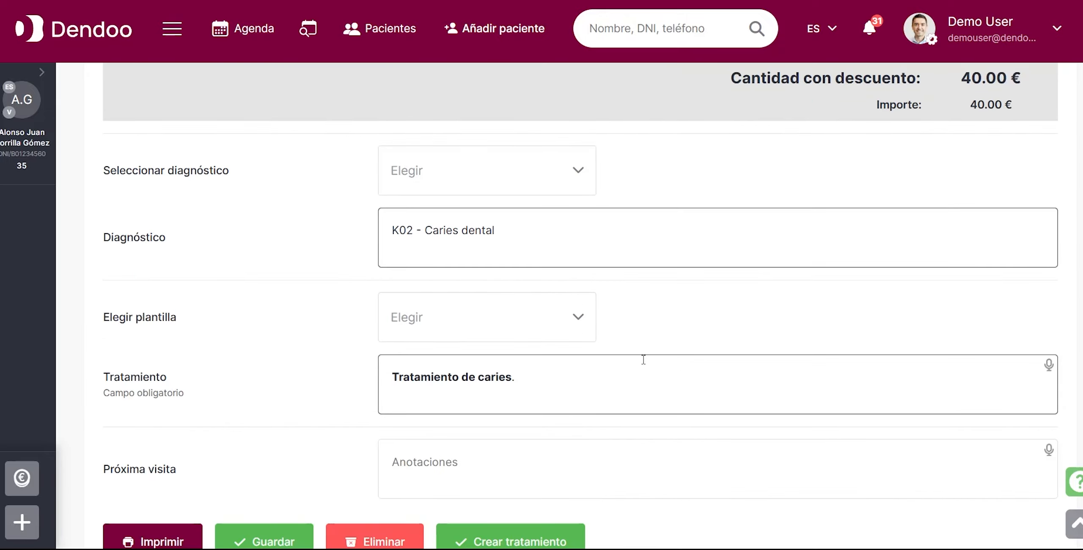
scroll(643, 359, "down", 2)
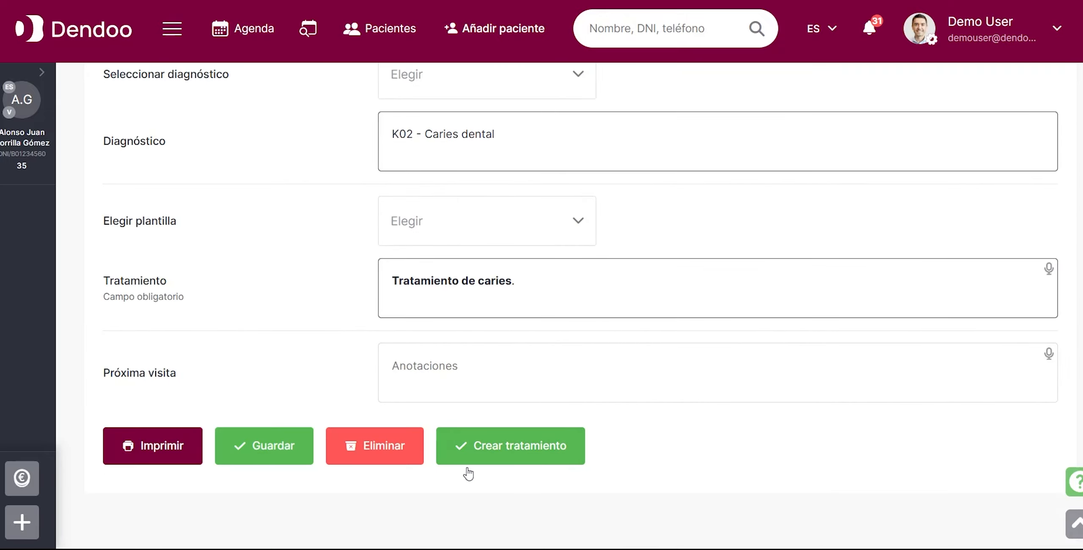
left_click(522, 445)
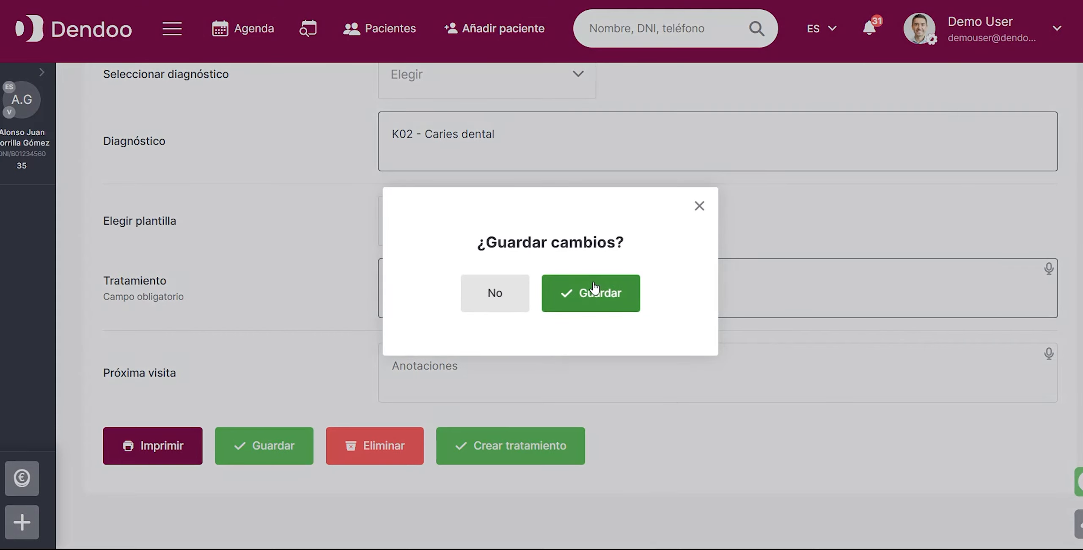
left_click(594, 289)
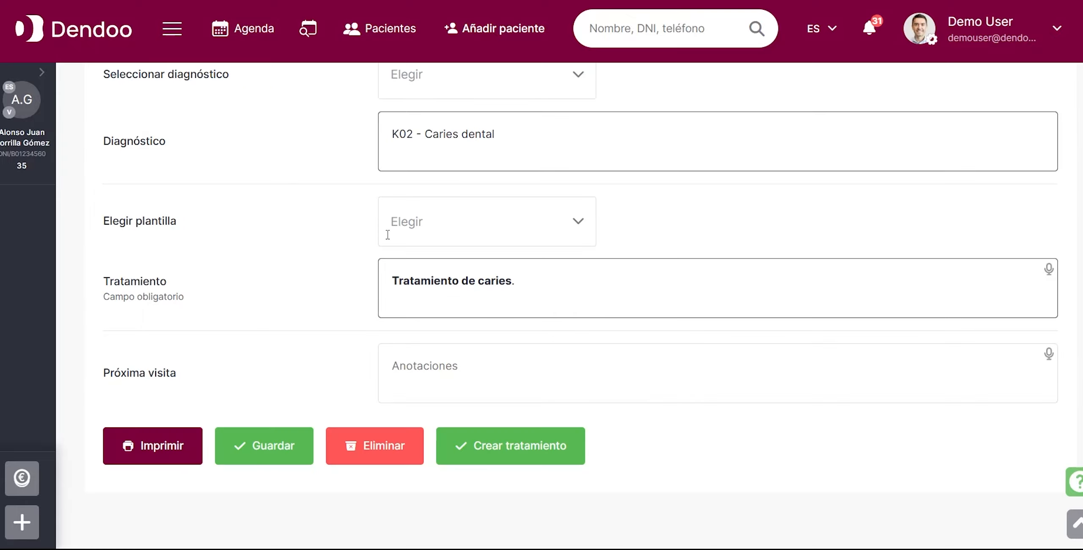
Check the patient's updated balance and close the budget to return to the treatment page.
left_click(42, 72)
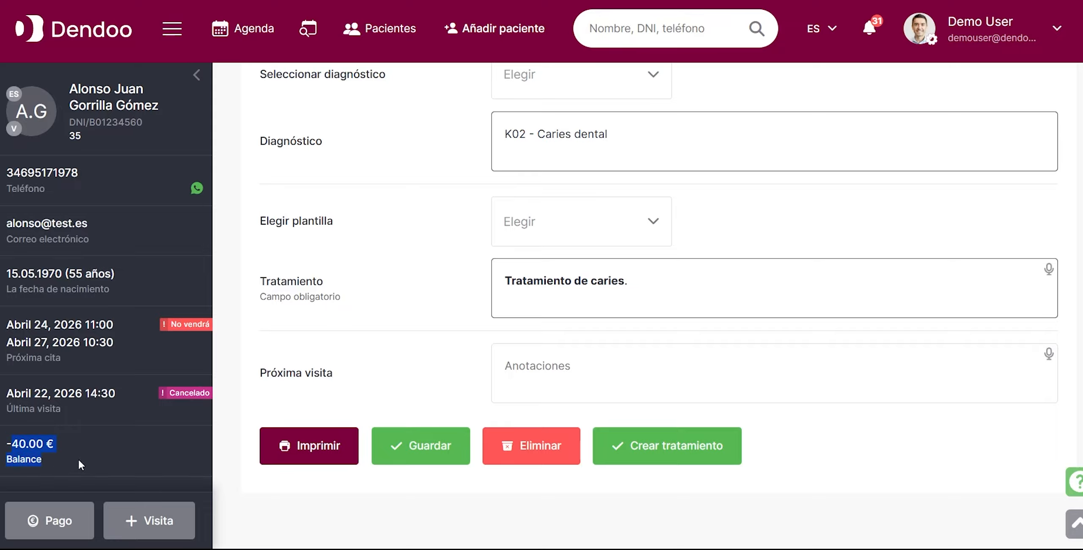
left_click(197, 75)
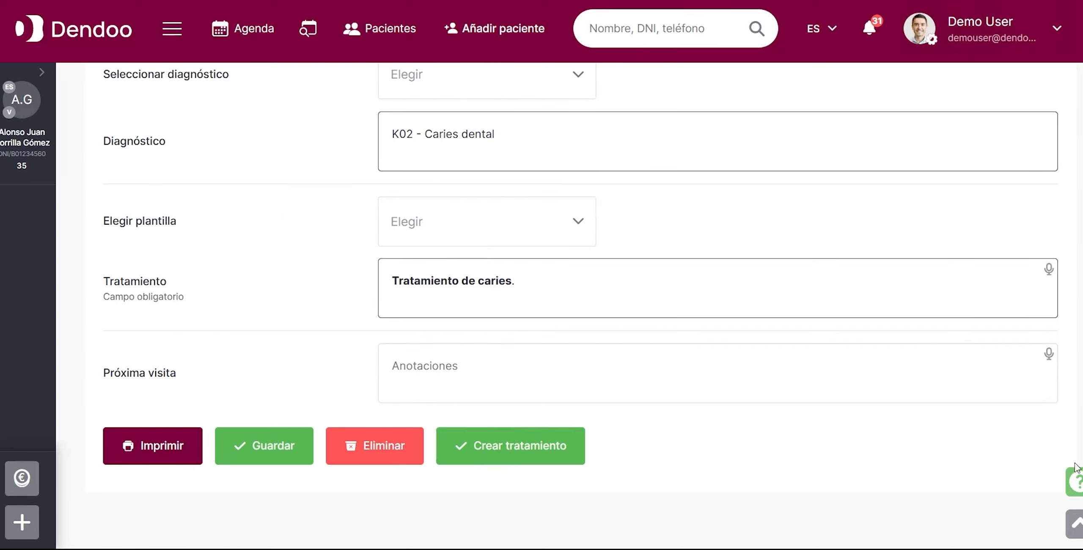
left_click(1073, 524)
left_click(1060, 146)
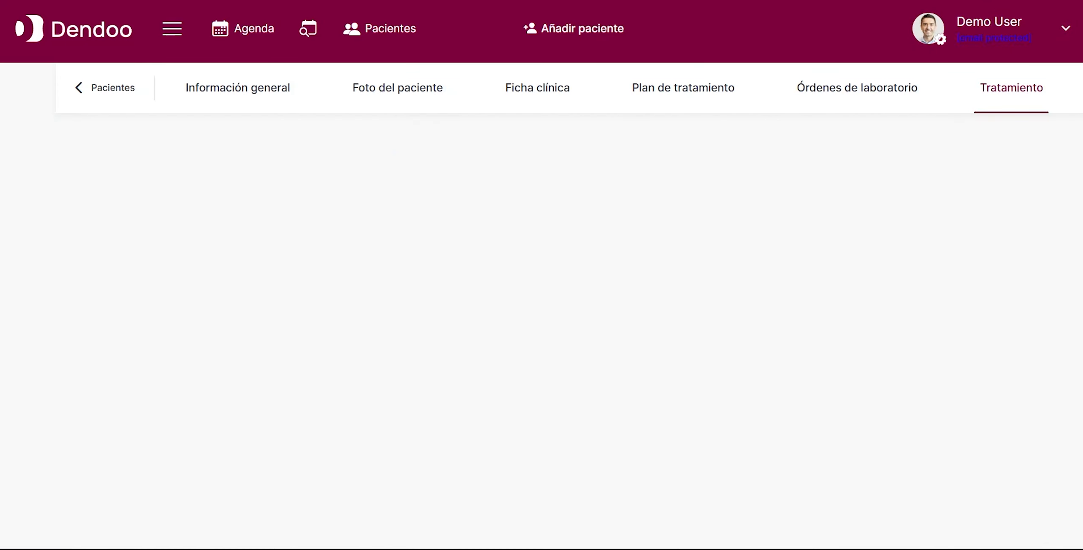
Open the 22 April 2026 12:46 budget from the treatment history for editing.
scroll(571, 305, "down", 20)
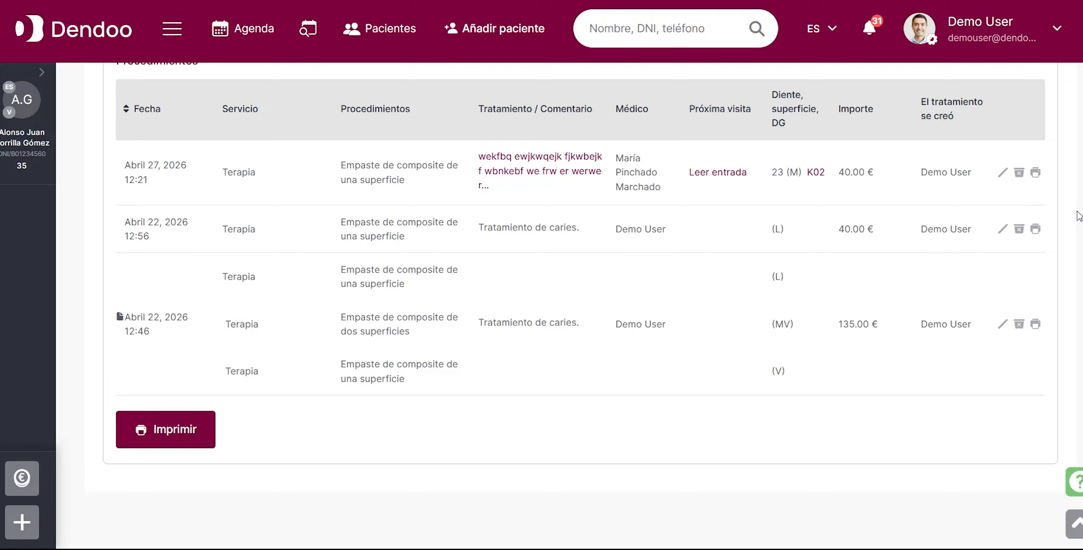
left_click(1036, 229)
left_click(1003, 326)
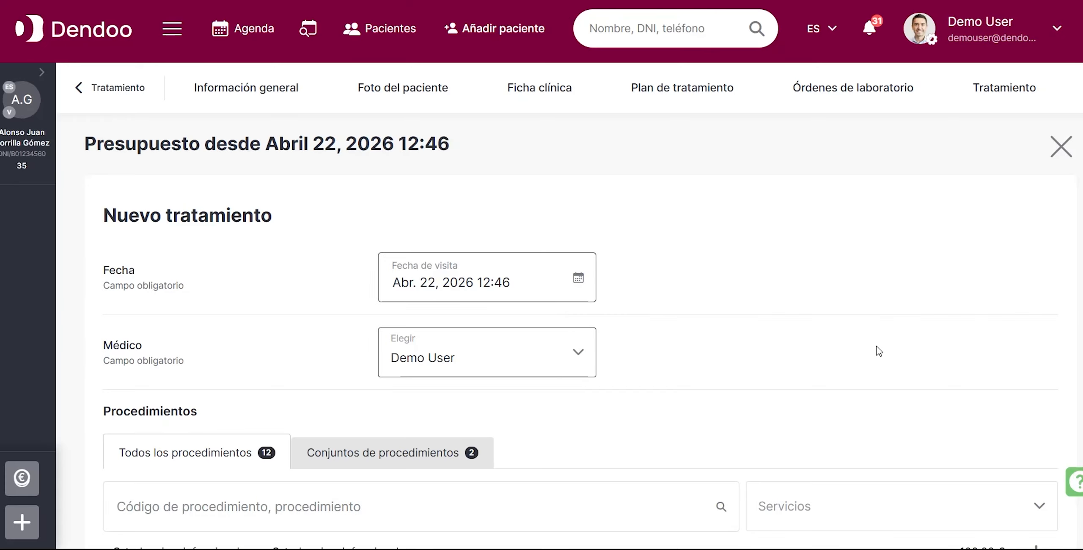
Remove the one-surface composite filling on surface L from the budget and save the changes.
scroll(882, 340, "down", 5)
scroll(909, 408, "down", 3)
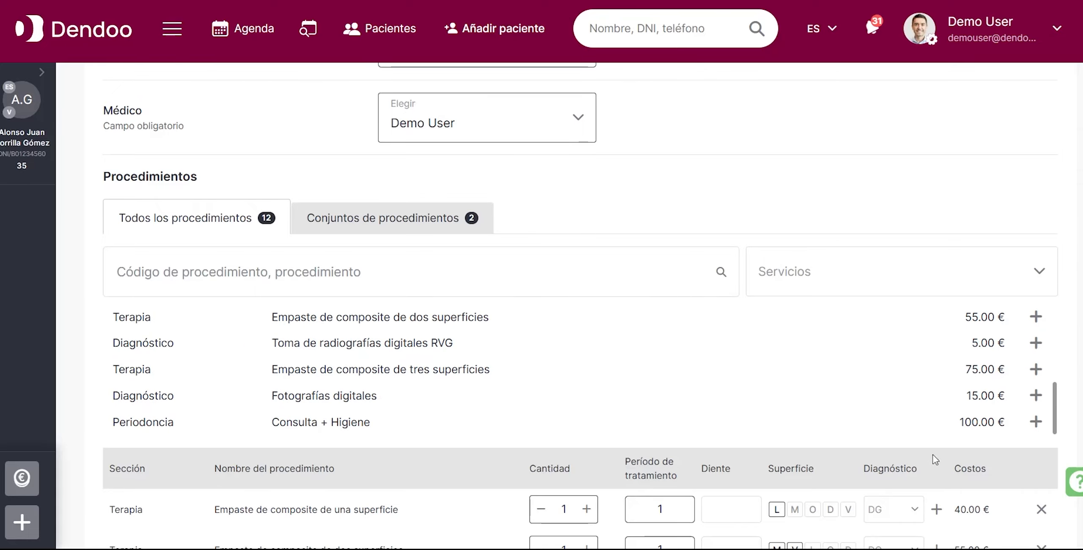
scroll(969, 502, "down", 4)
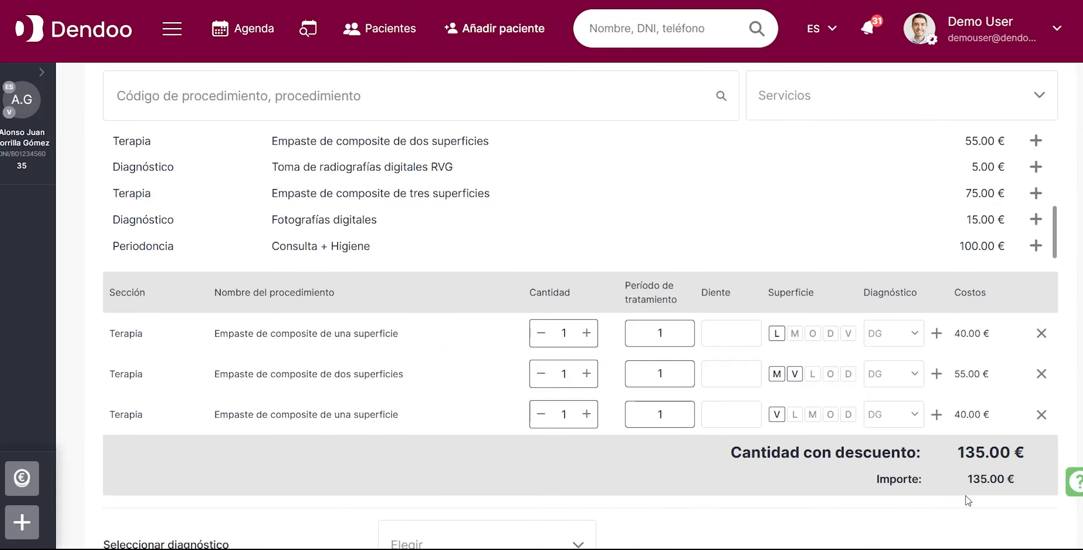
left_click(1041, 333)
scroll(901, 489, "down", 10)
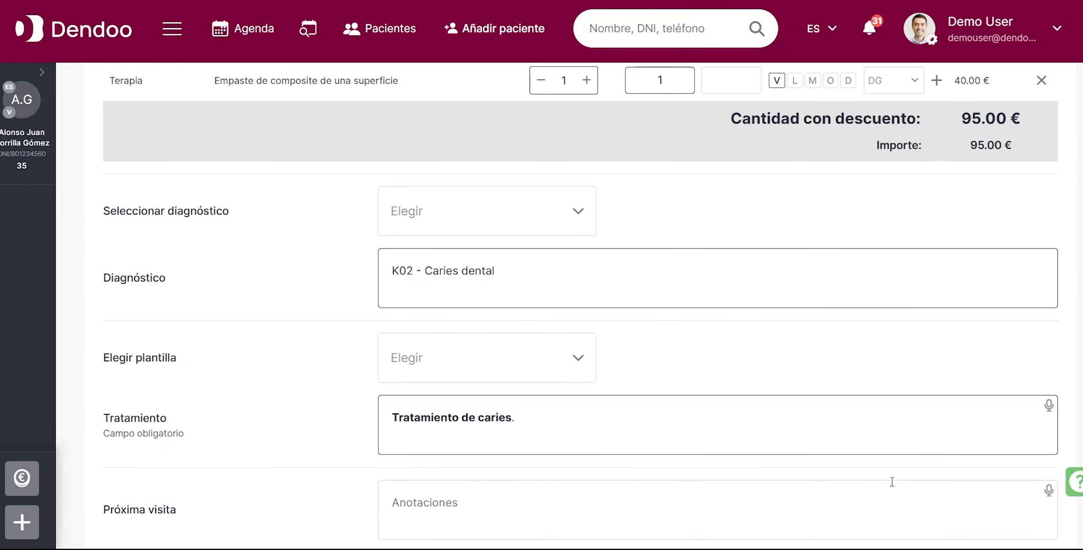
left_click(281, 451)
left_click(281, 450)
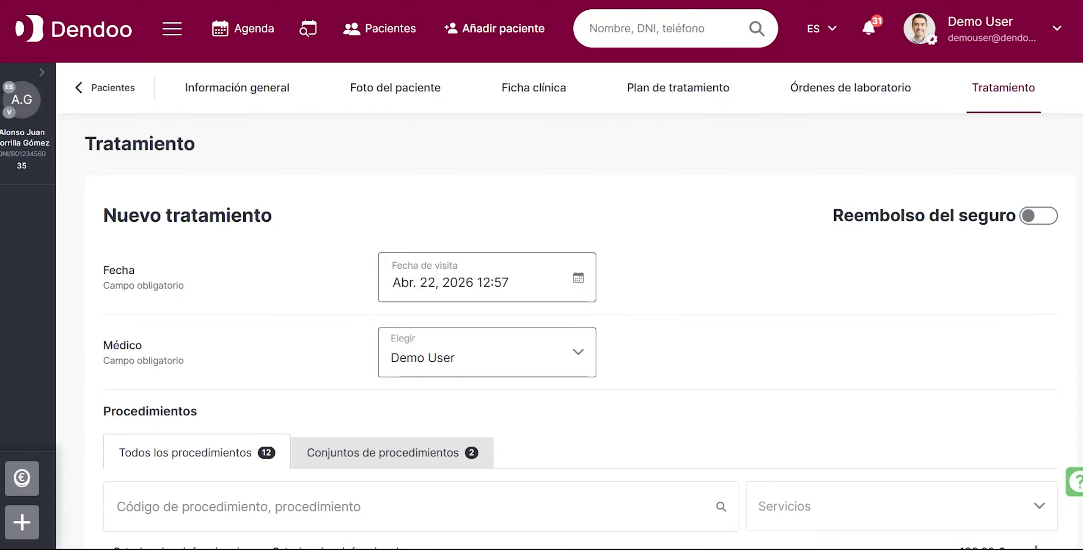
Open the patient's payment page and select the unpaid 22 April 2026 12:56 composite filling.
scroll(569, 304, "down", 15)
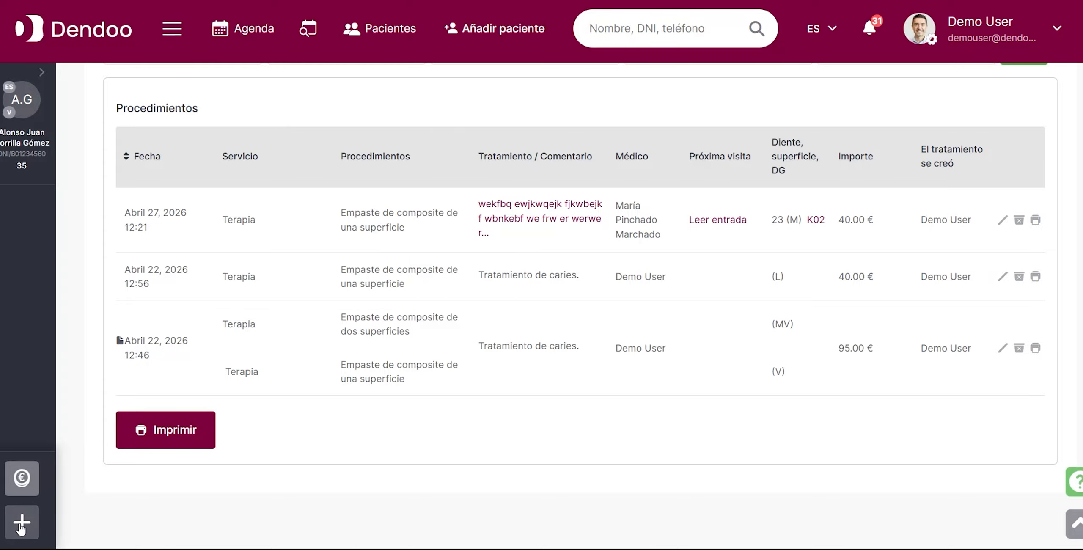
left_click(22, 482)
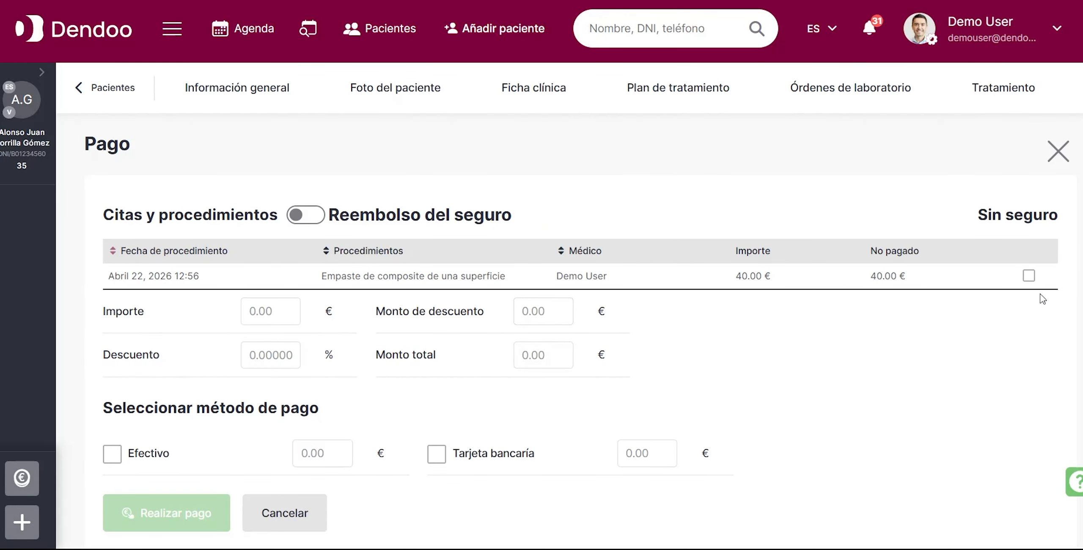
left_click(1029, 276)
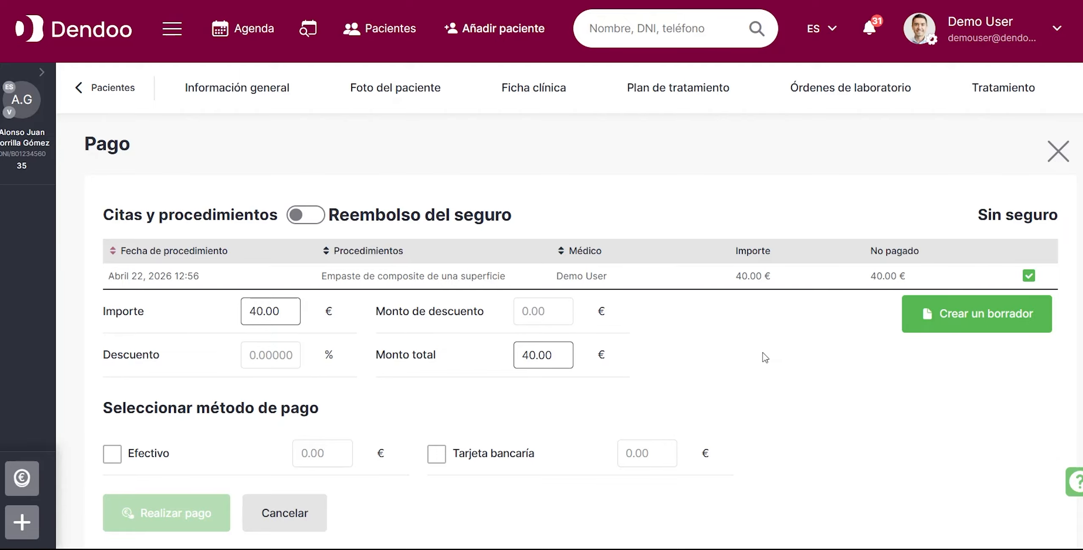
Split the payment into 20 € in cash and 20 € by bank card and complete it with Caja 1.
scroll(764, 355, "down", 3)
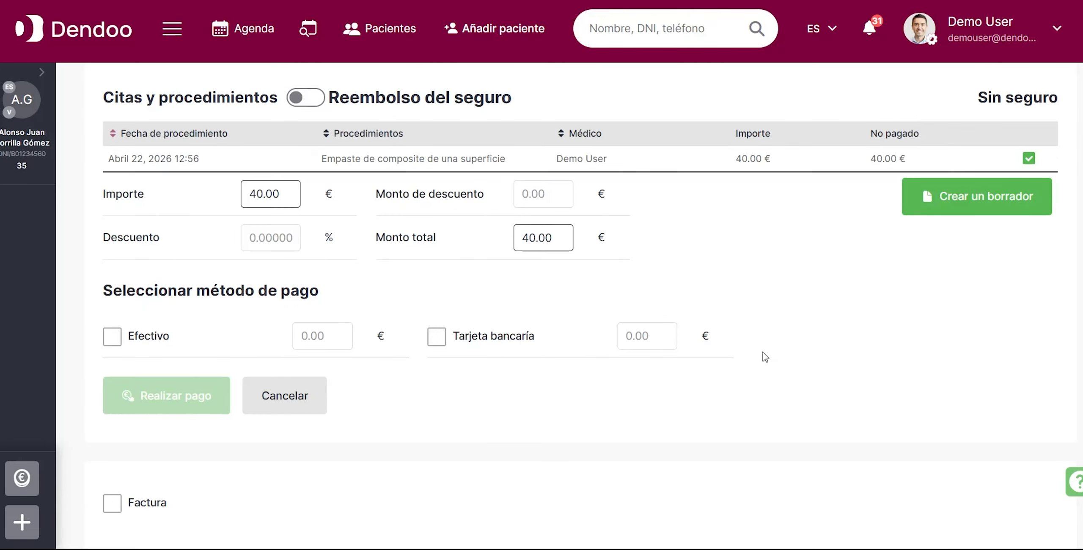
left_click(112, 342)
left_click(438, 339)
left_click(631, 339)
type("20")
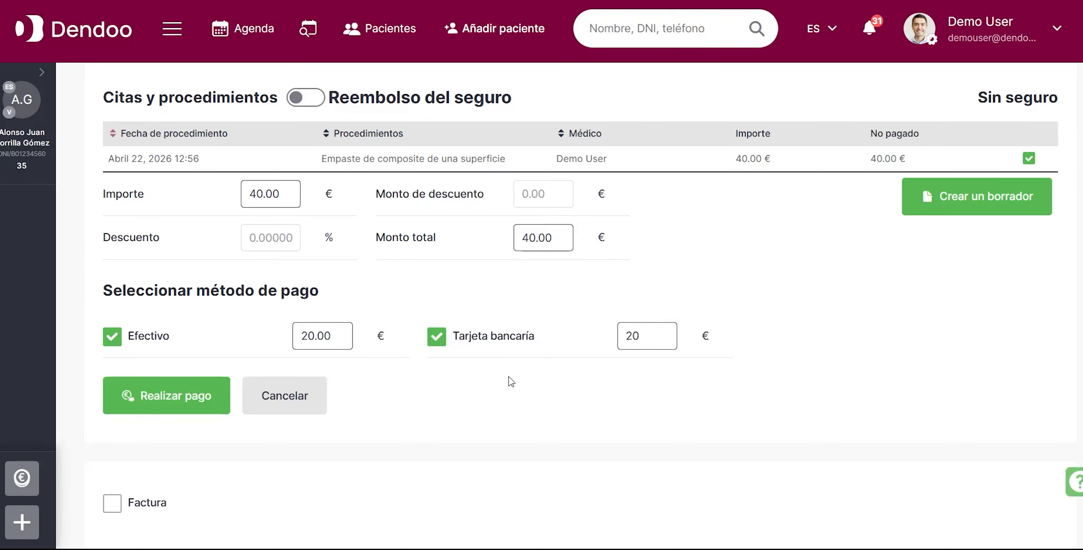
left_click(394, 388)
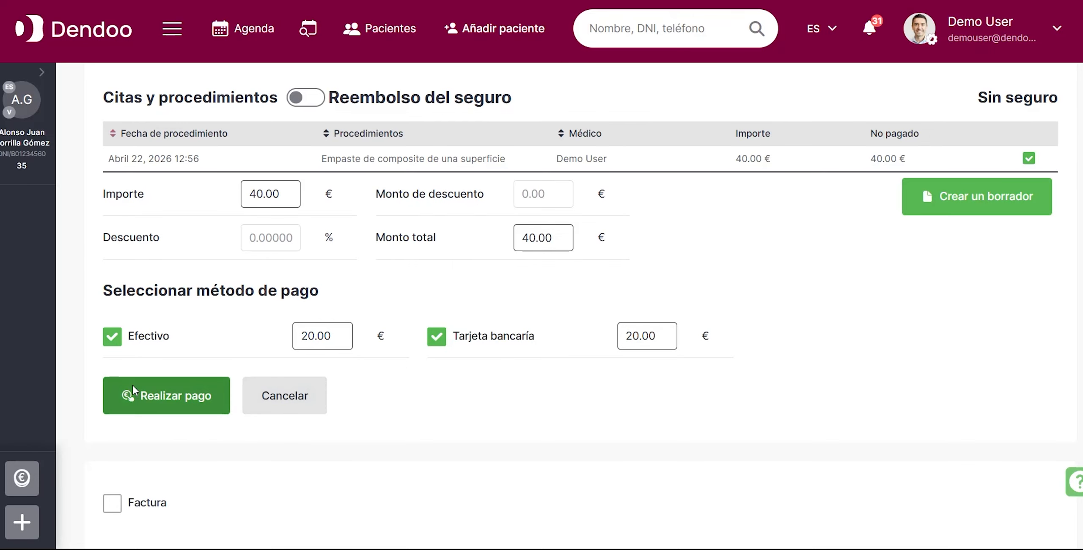
left_click(133, 389)
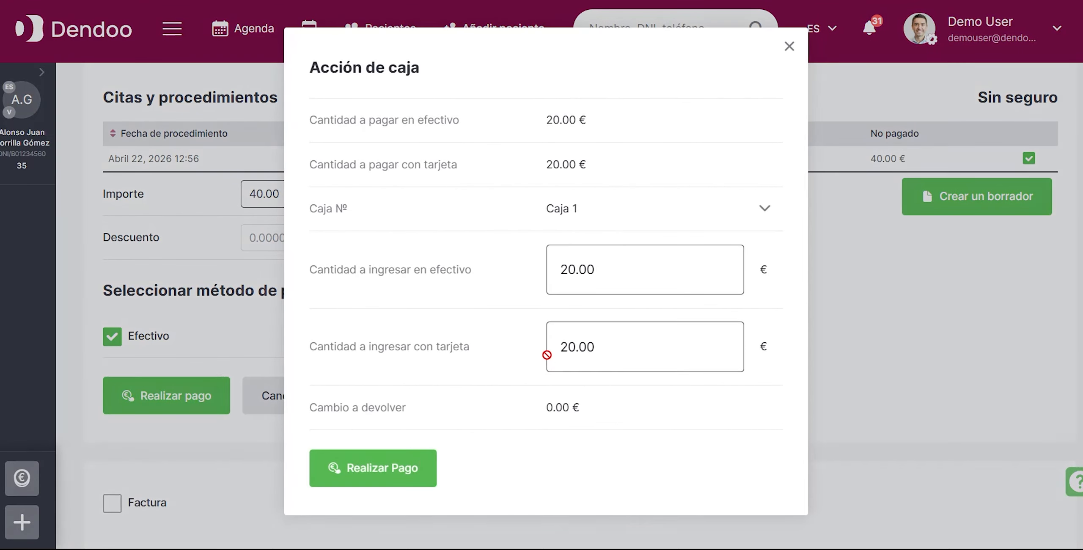
left_click(366, 468)
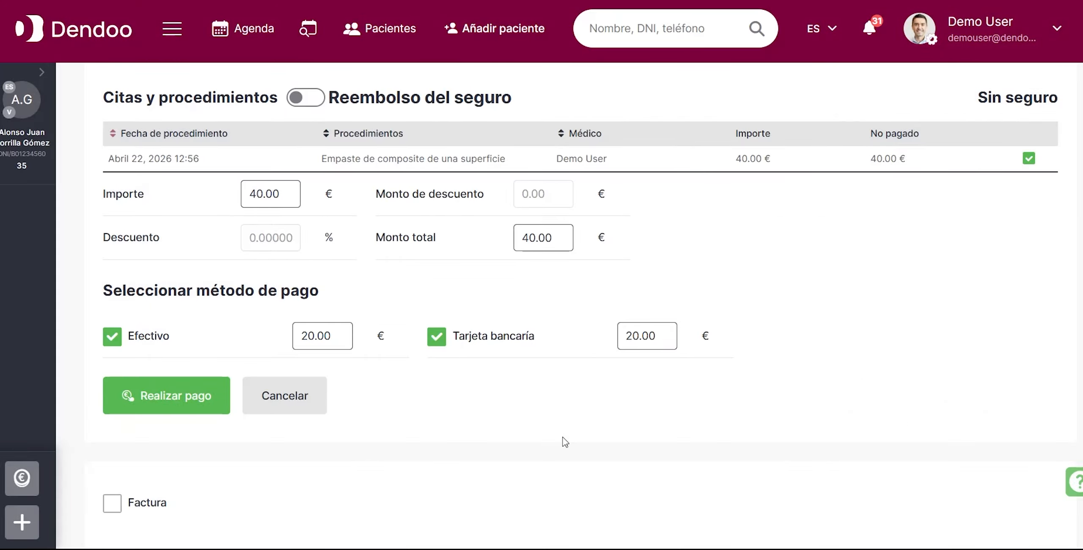
Review the payment history and the electronic cash register's journal, and open the patient's record from the journal.
scroll(565, 442, "down", 10)
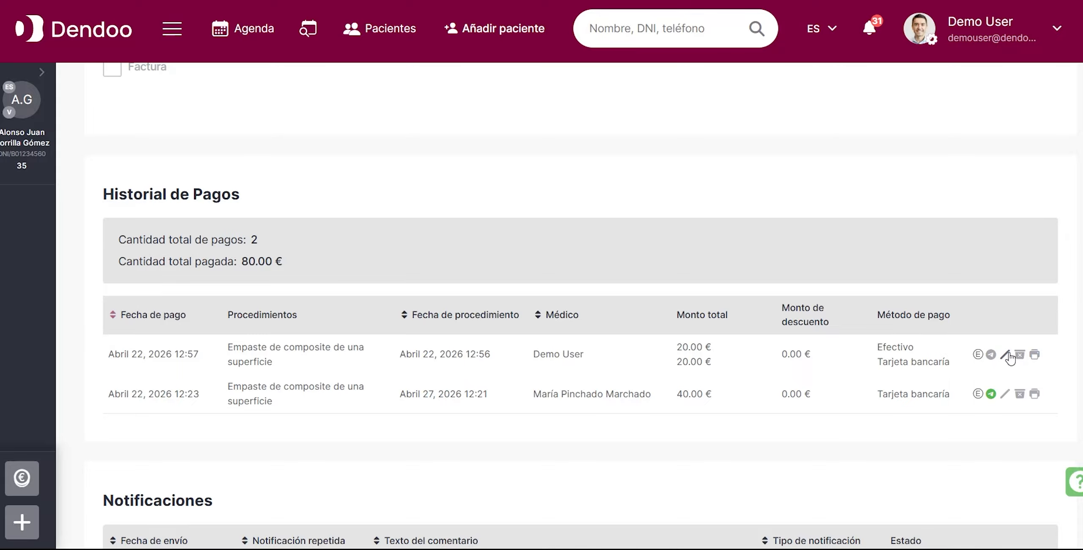
left_click(172, 29)
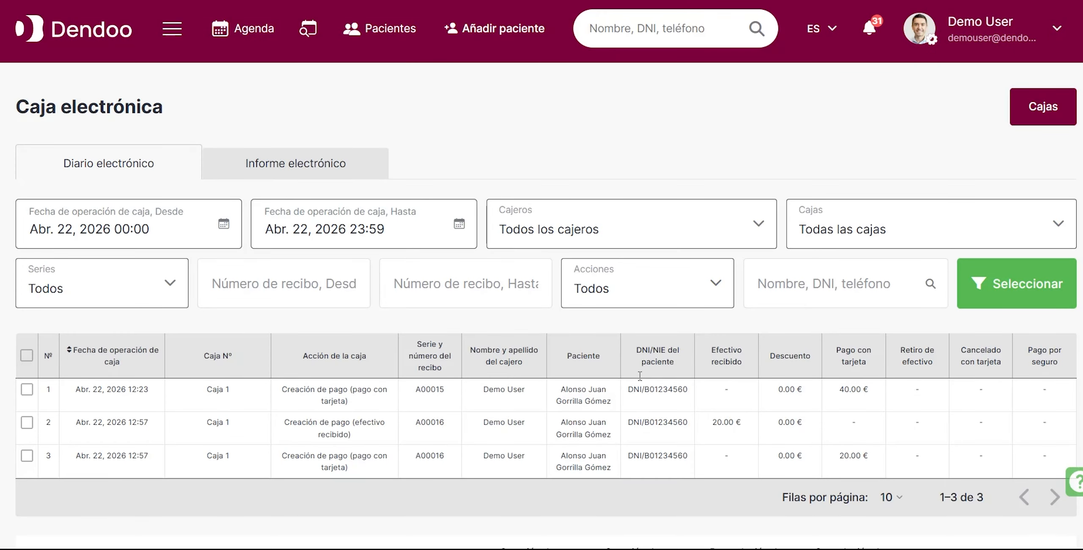
left_click(585, 424)
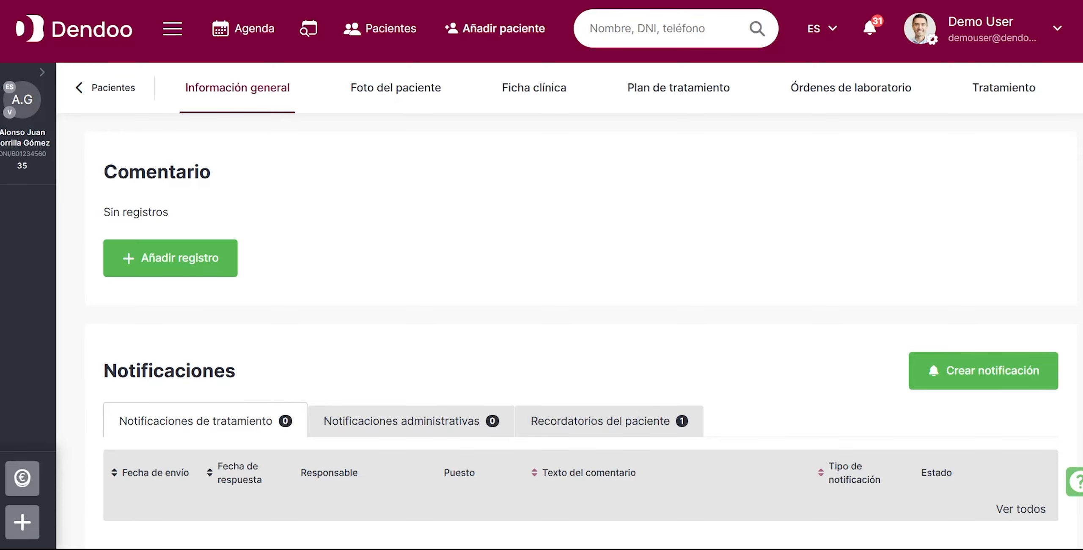
Check the patient's balance on the treatment page and examine the budget and treatment in the treatment history.
left_click(1021, 90)
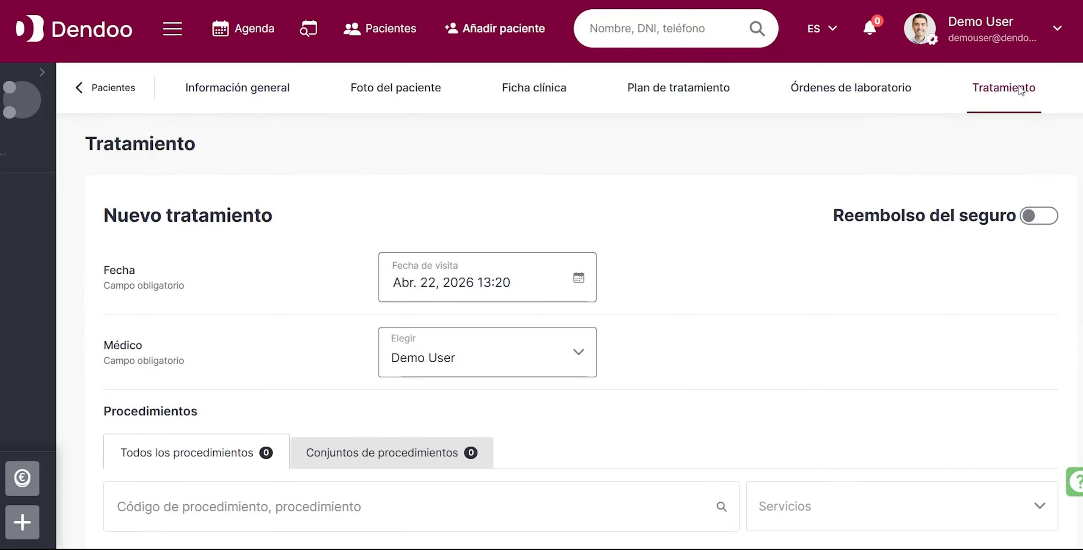
left_click(42, 72)
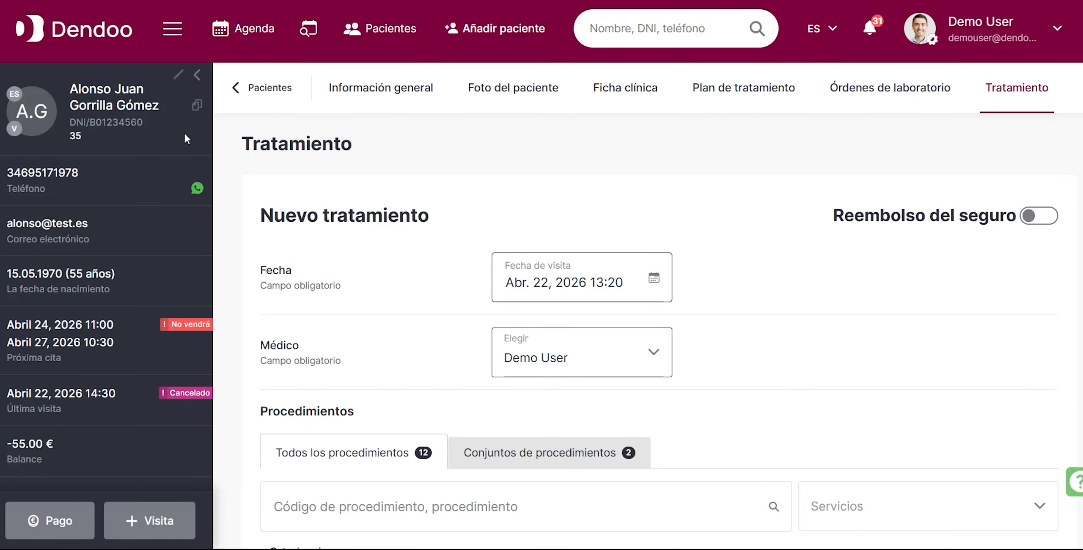
left_click(198, 76)
scroll(800, 322, "down", 10)
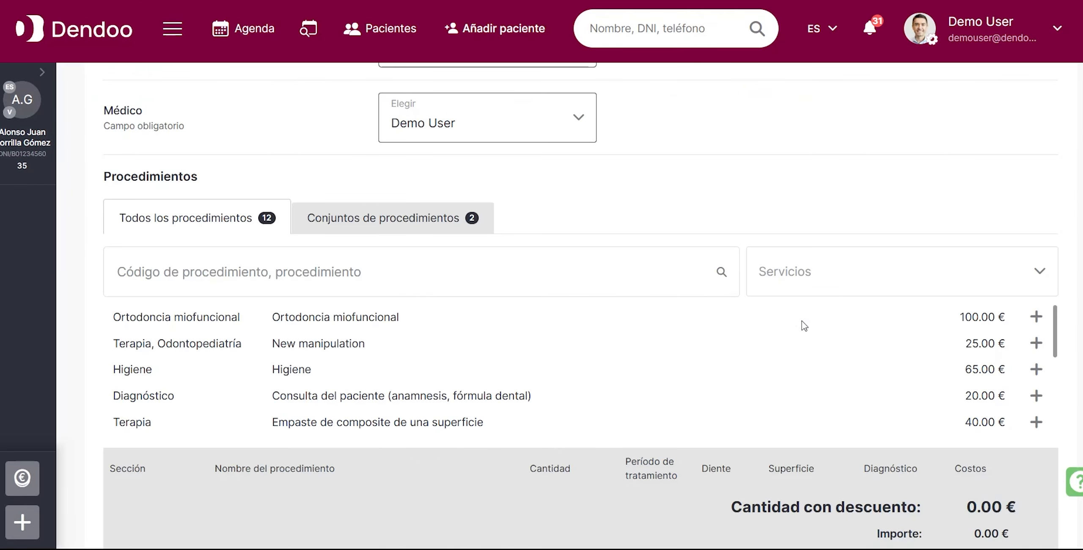
scroll(804, 325, "down", 15)
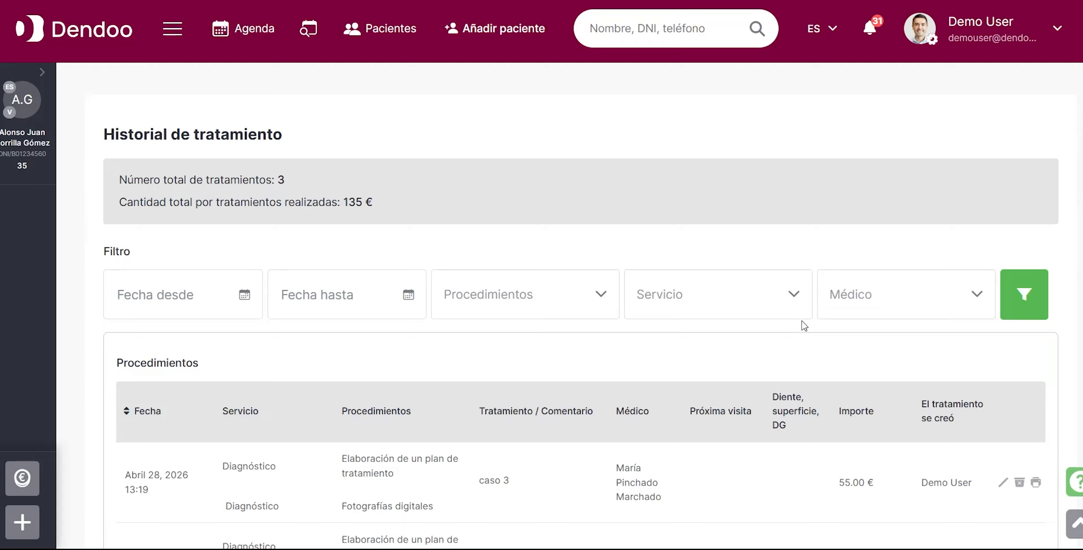
scroll(805, 326, "down", 3)
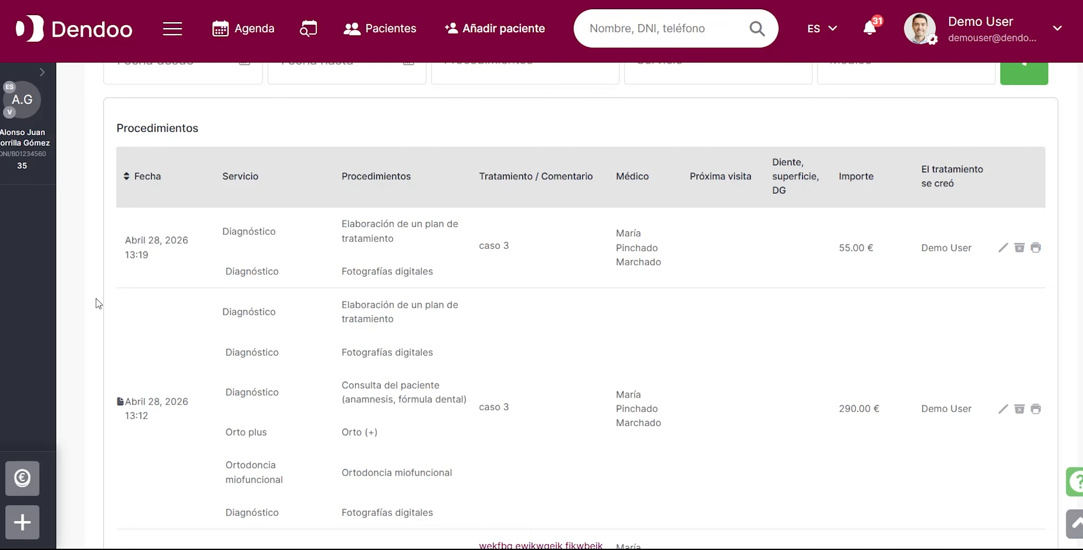
Open the patient's payment page, select the 28 April 2026 treatment and create a payment draft for it.
left_click(42, 73)
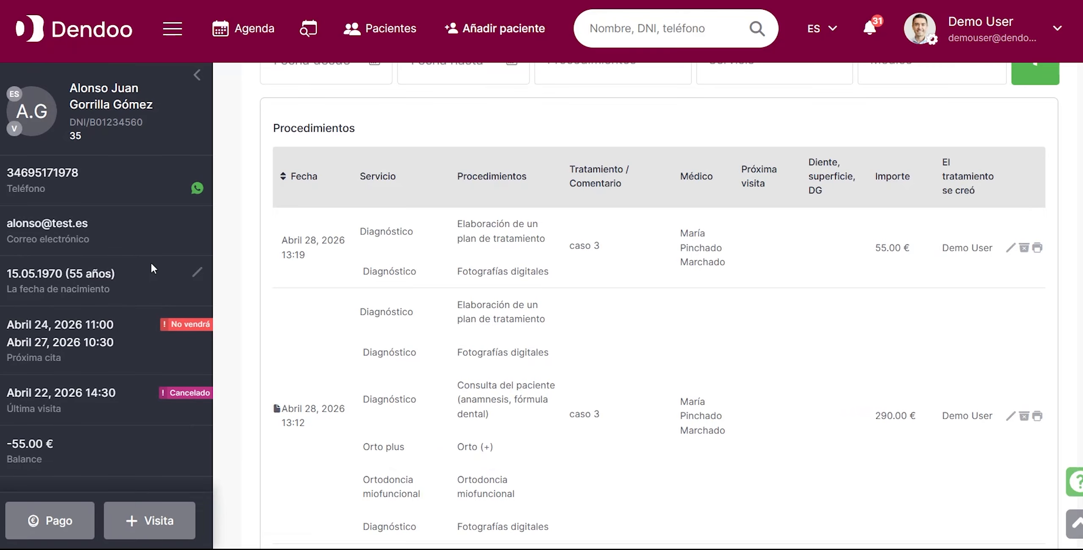
left_click(51, 525)
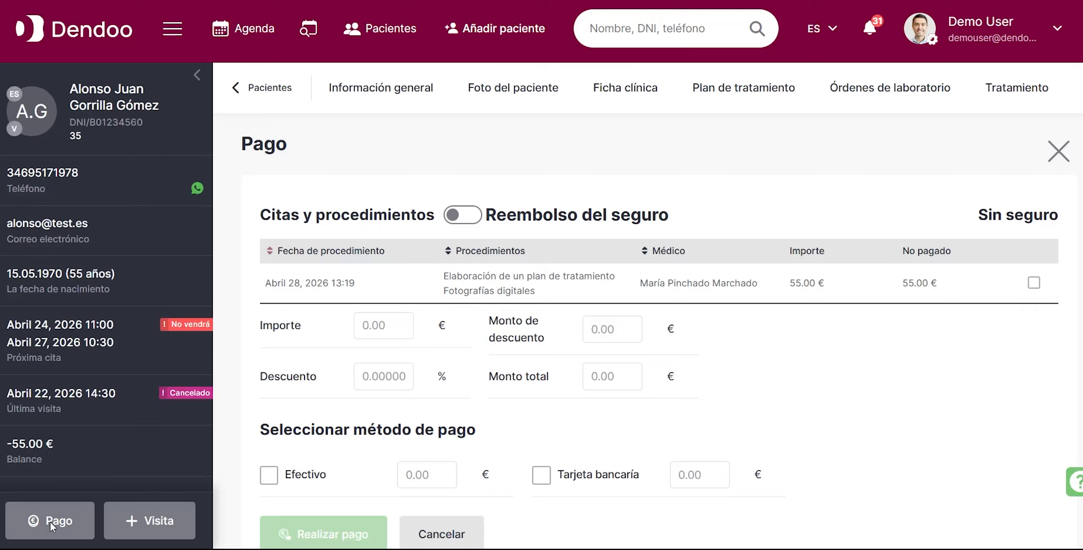
left_click(1034, 283)
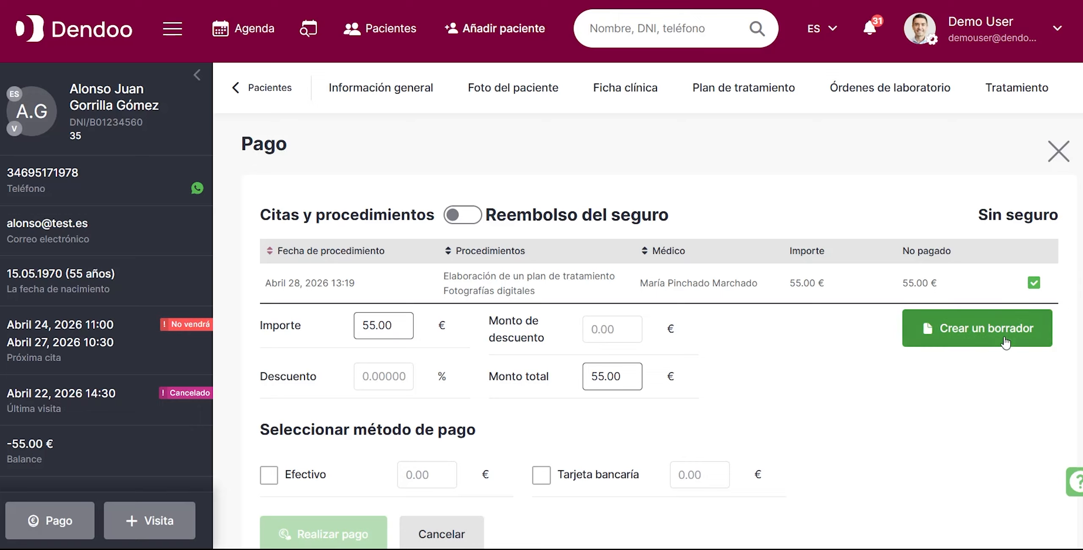
left_click(964, 334)
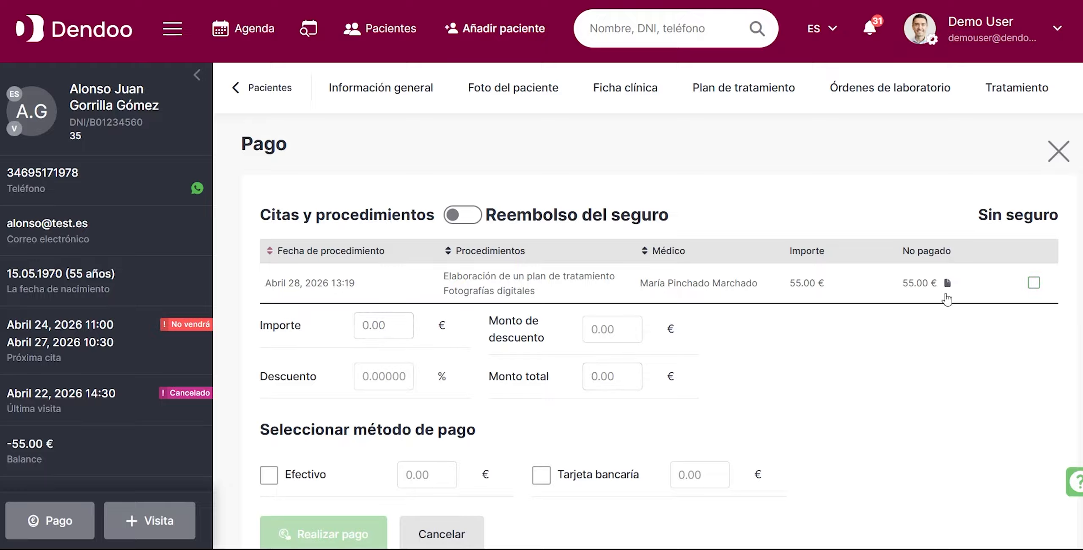
Reopen the payment draft of the 28 April 2026 treatment and set its discount to 10 %.
left_click(947, 283)
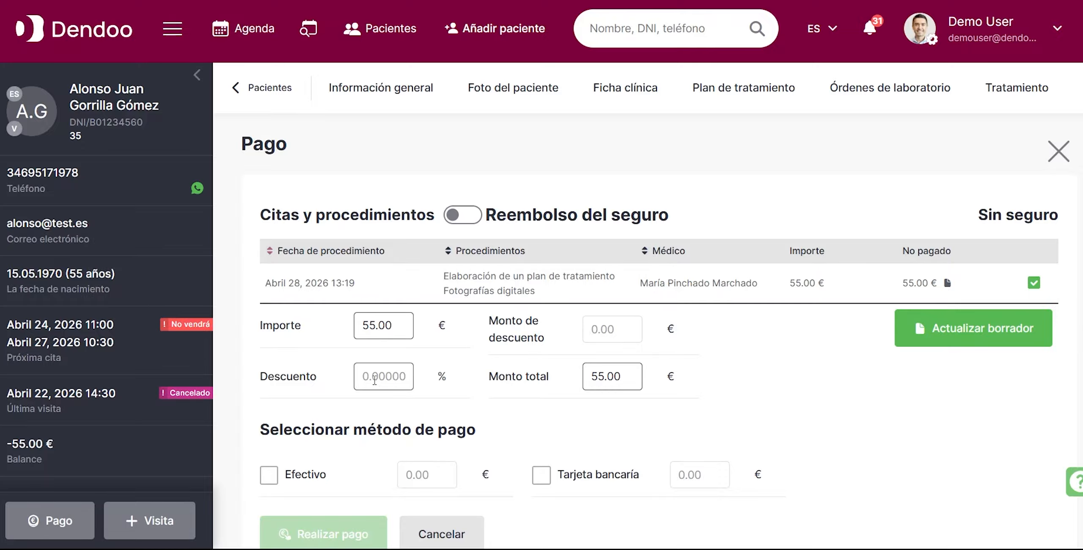
left_click(362, 376)
type("10")
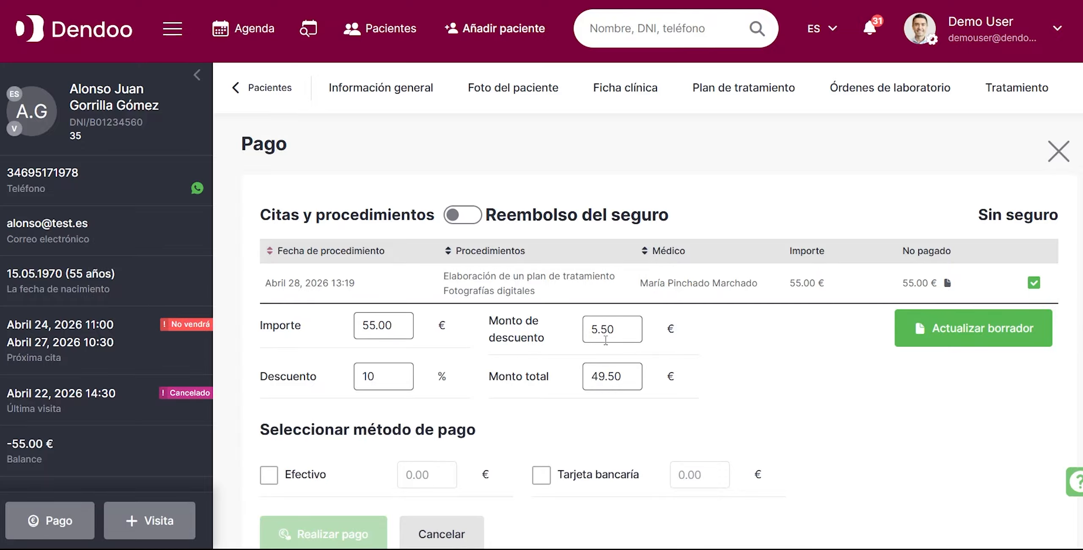
Assign the full discounted amount of 49.50 € to bank card instead of cash and update the payment draft.
scroll(691, 419, "down", 1)
scroll(690, 419, "down", 1)
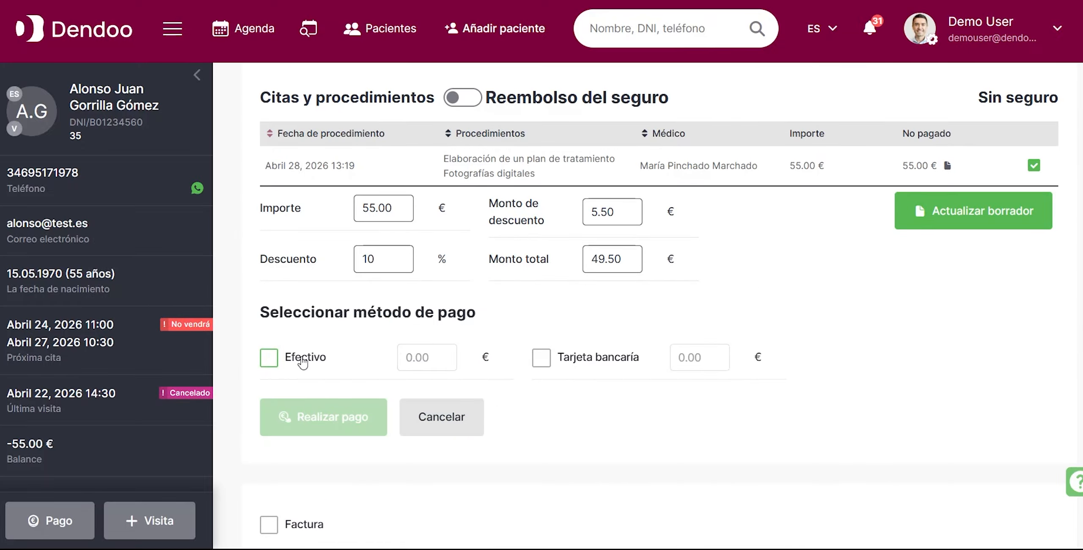
left_click(268, 358)
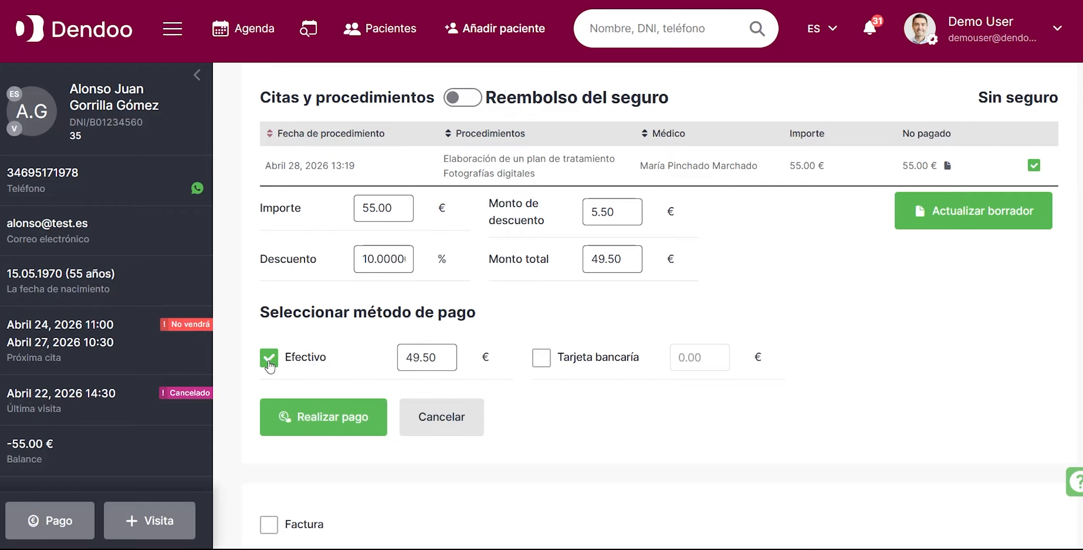
left_click(546, 361)
left_click(265, 363)
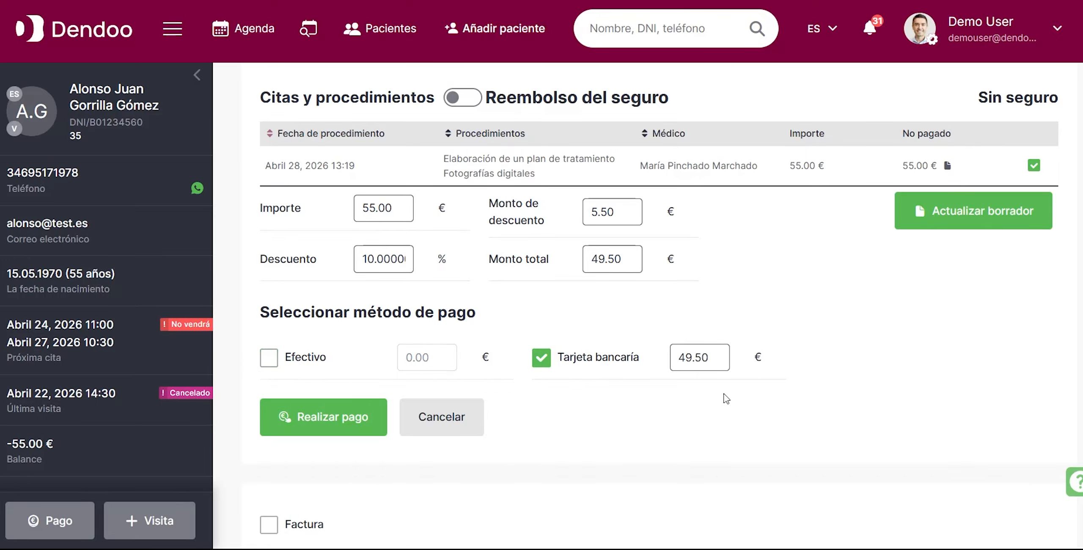
scroll(727, 399, "up", 2)
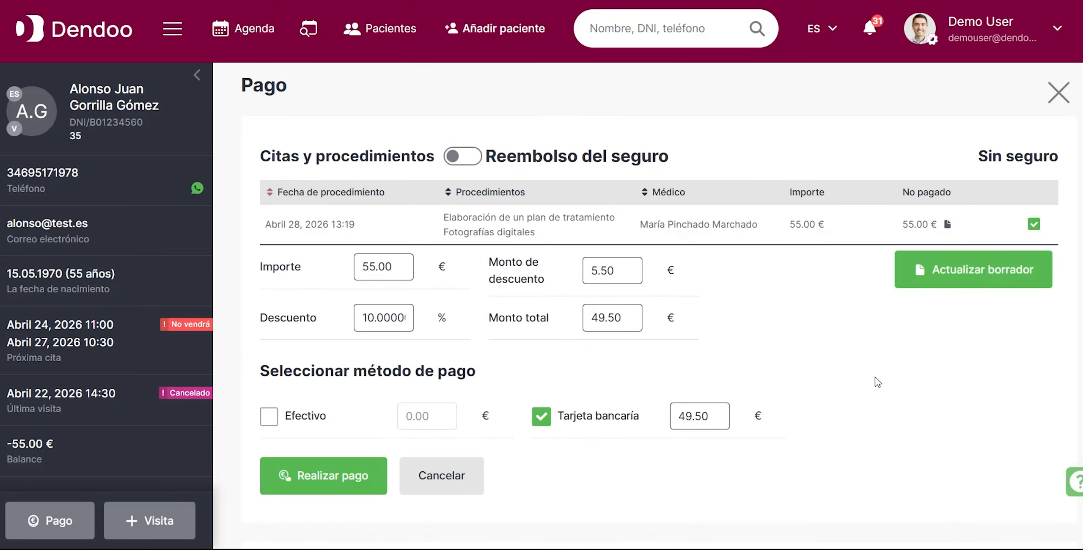
left_click(946, 275)
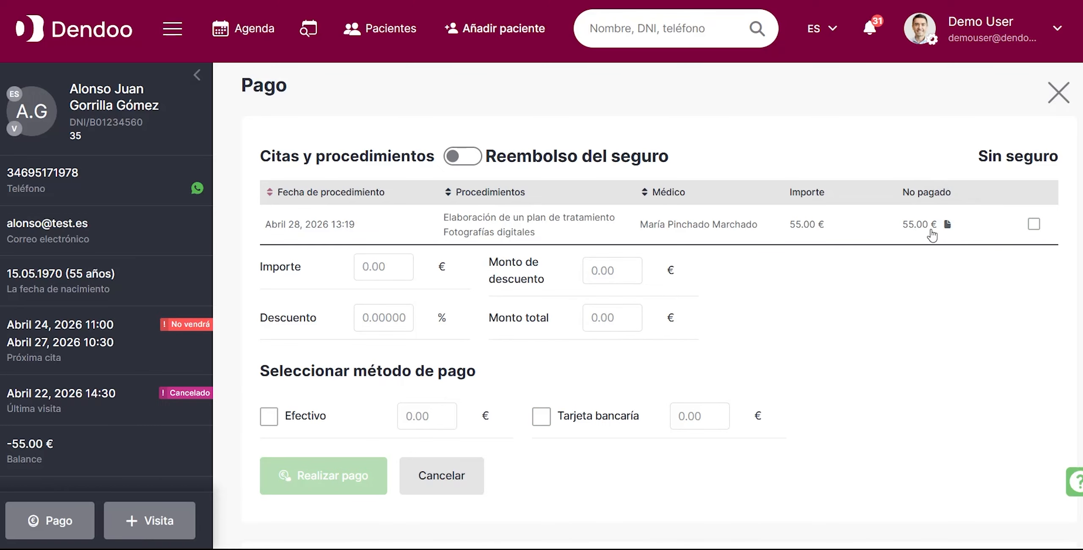
scroll(892, 303, "down", 4)
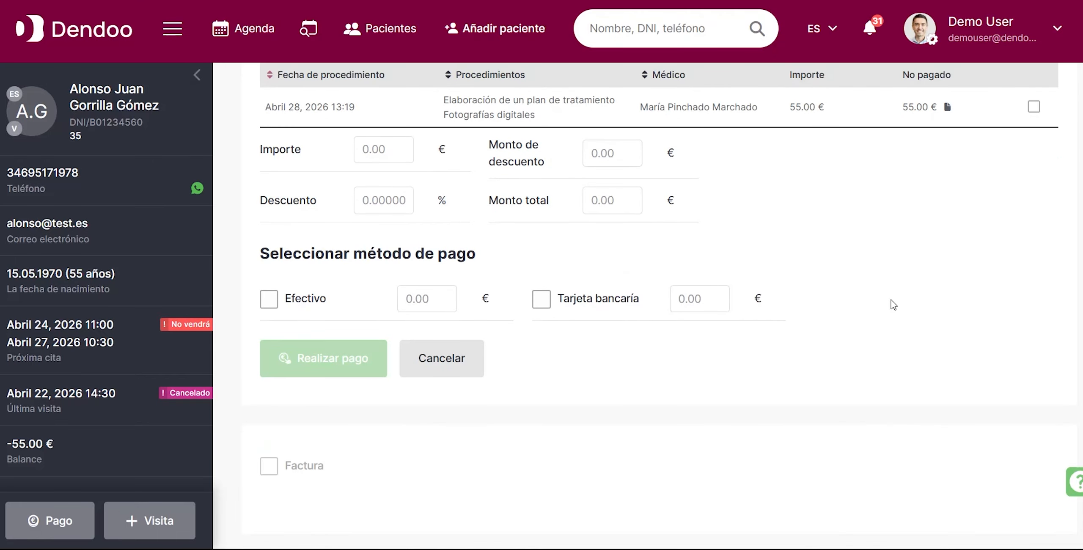
scroll(892, 305, "up", 2)
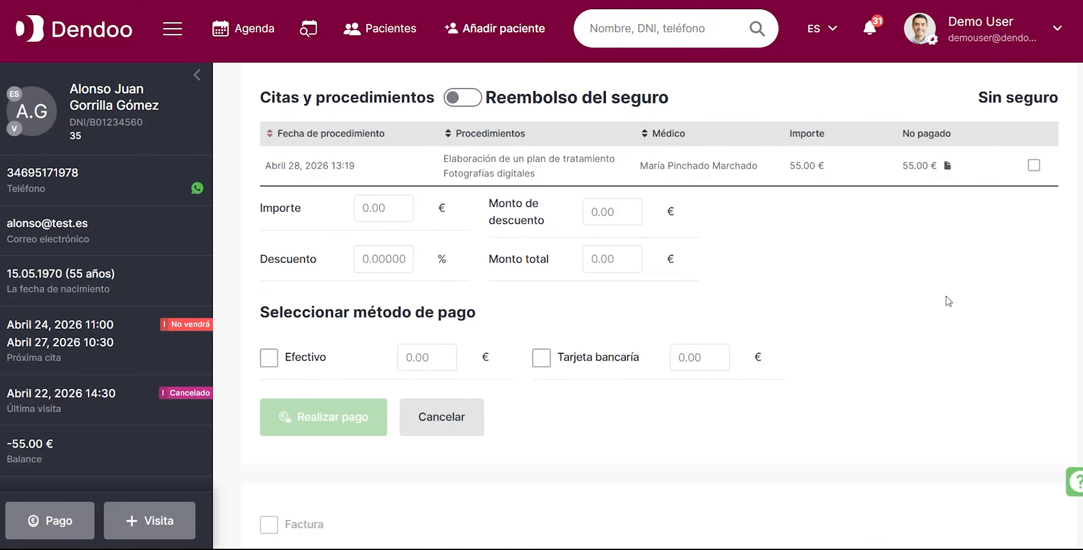
Schedule the 28 April 2026 treatment as one 49.50 € invoice with a payment term of 14 days and create the invoice.
left_click(1034, 165)
scroll(859, 384, "down", 3)
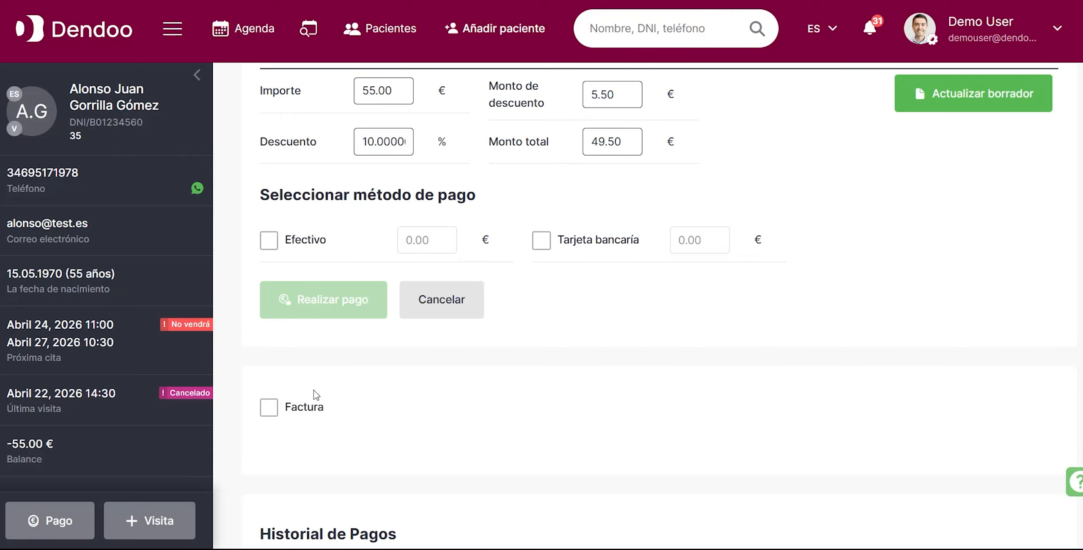
left_click(271, 409)
scroll(644, 380, "down", 3)
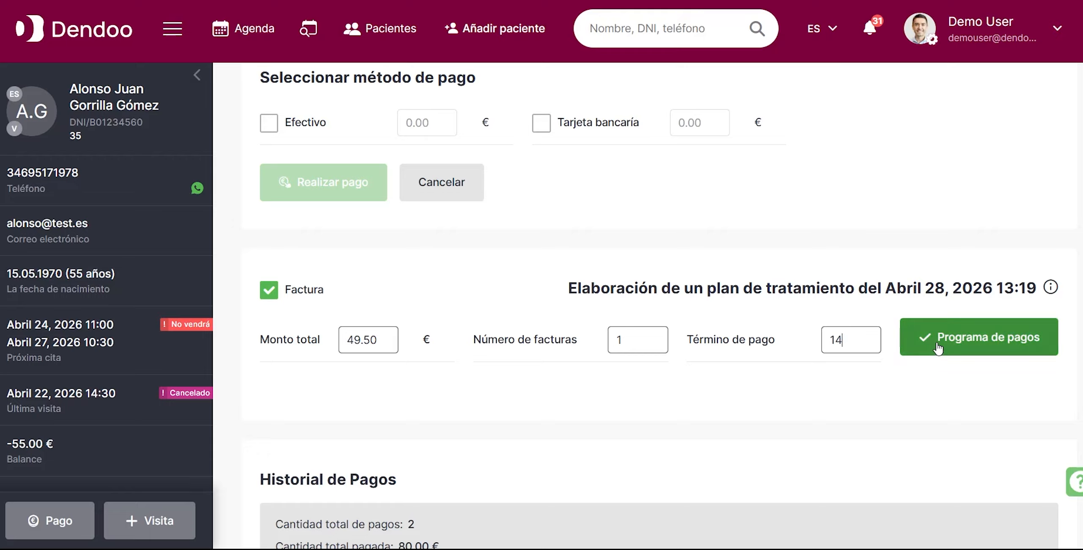
mouse_move(1052, 294)
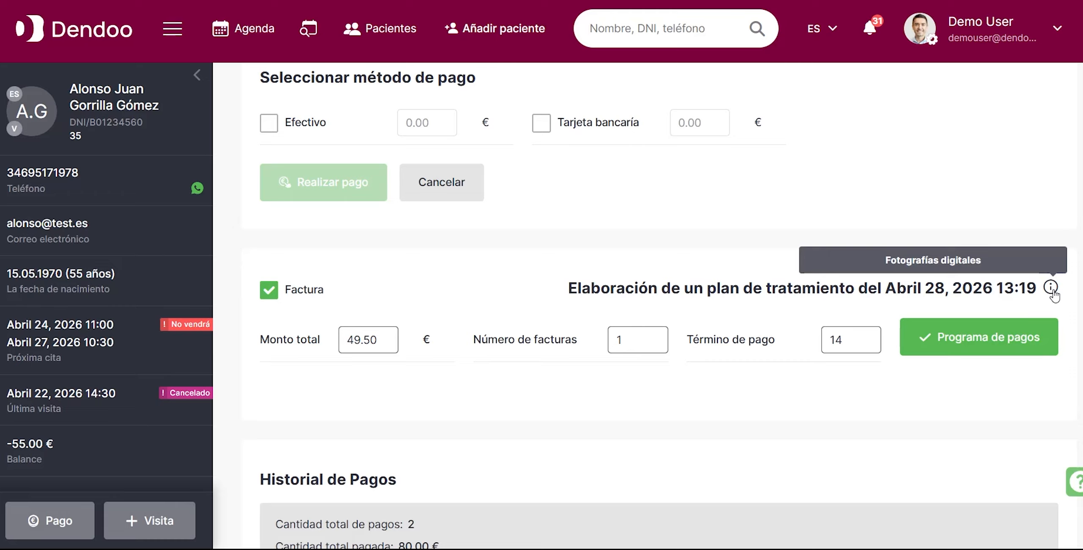
left_click(978, 340)
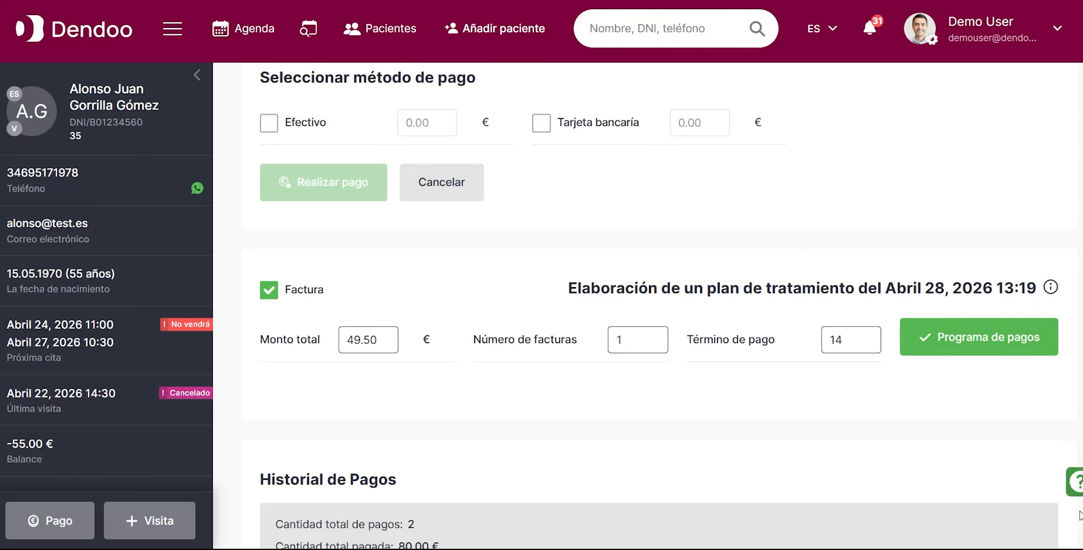
scroll(785, 426, "down", 3)
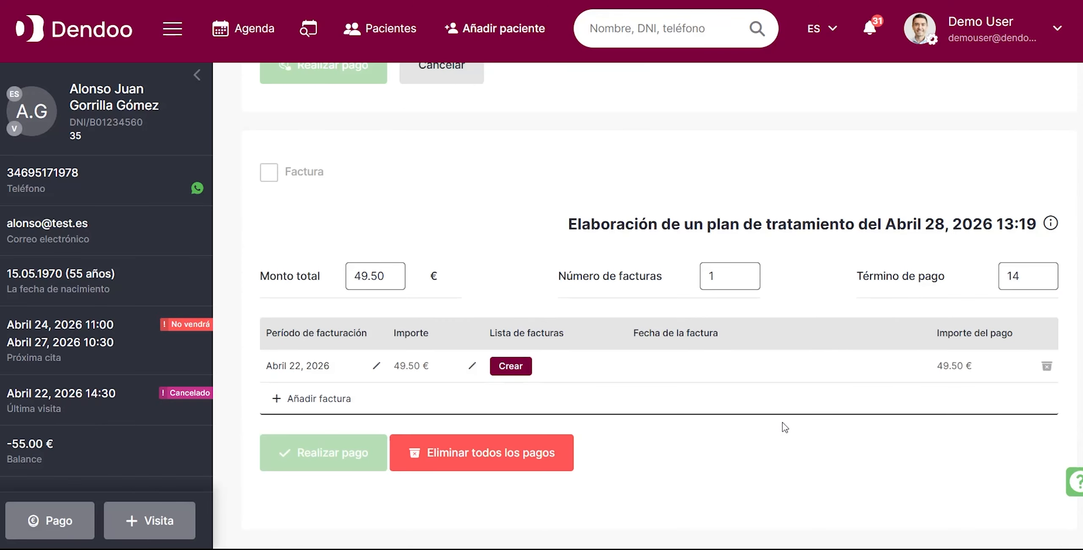
scroll(733, 382, "down", 1)
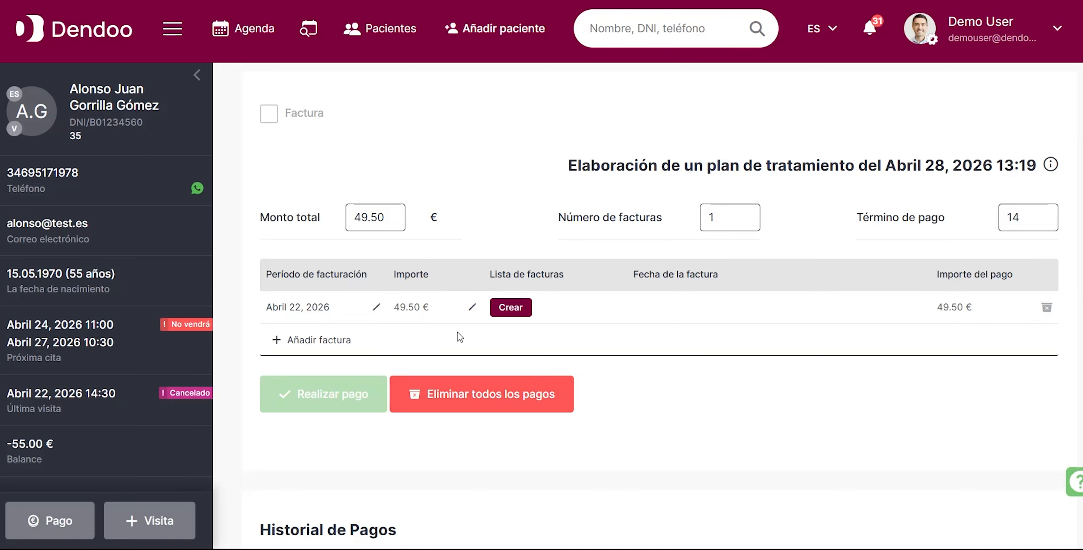
left_click(512, 308)
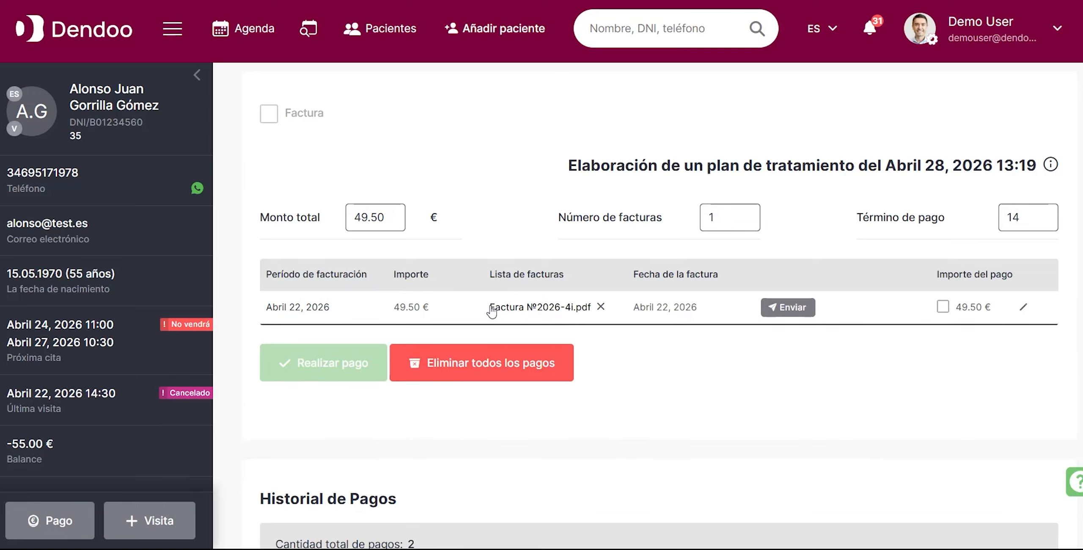
Read through the invoice PDF and send the invoice to the patient by email.
left_click(547, 309)
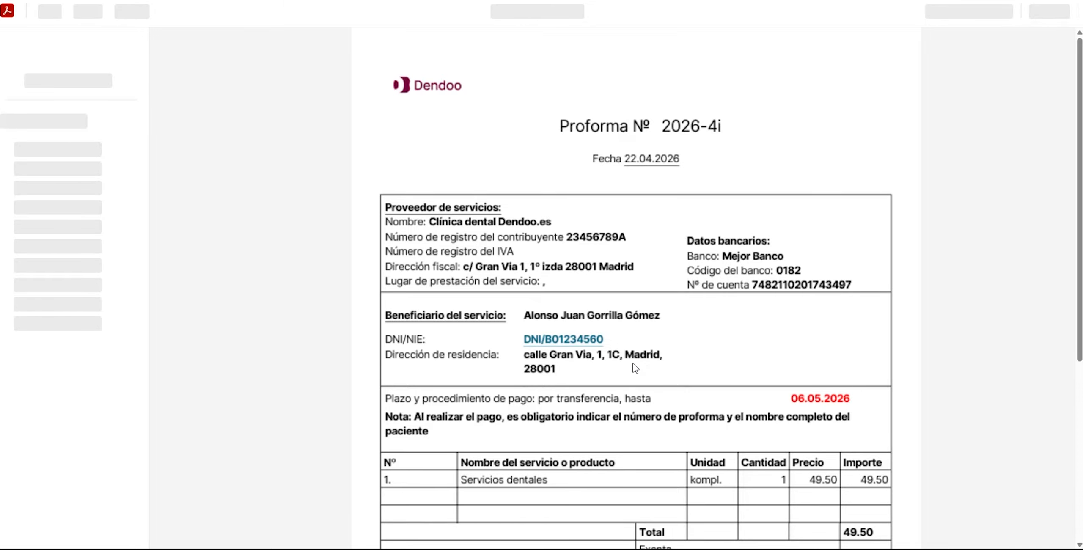
scroll(635, 363, "down", 4)
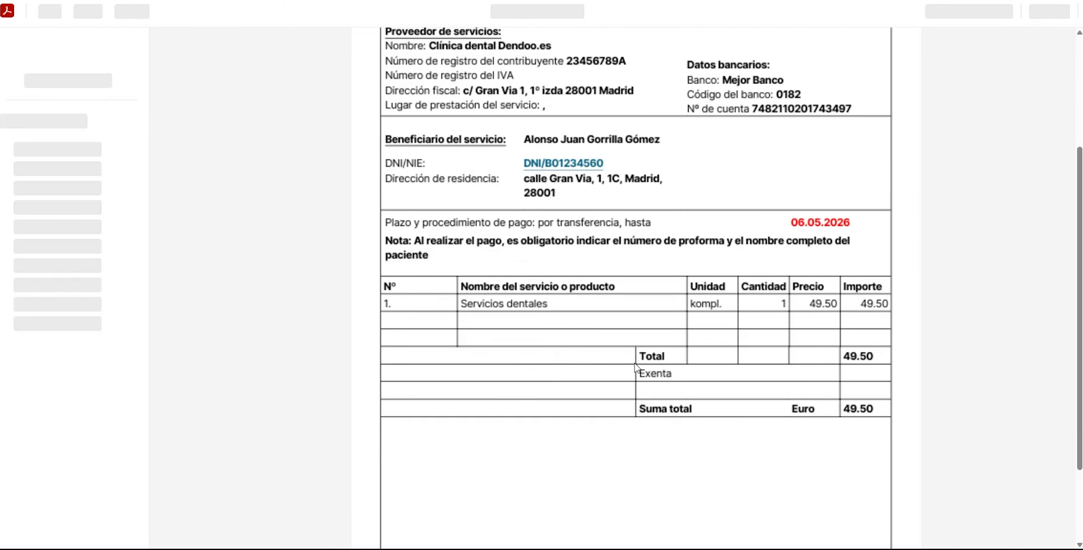
scroll(635, 365, "down", 3)
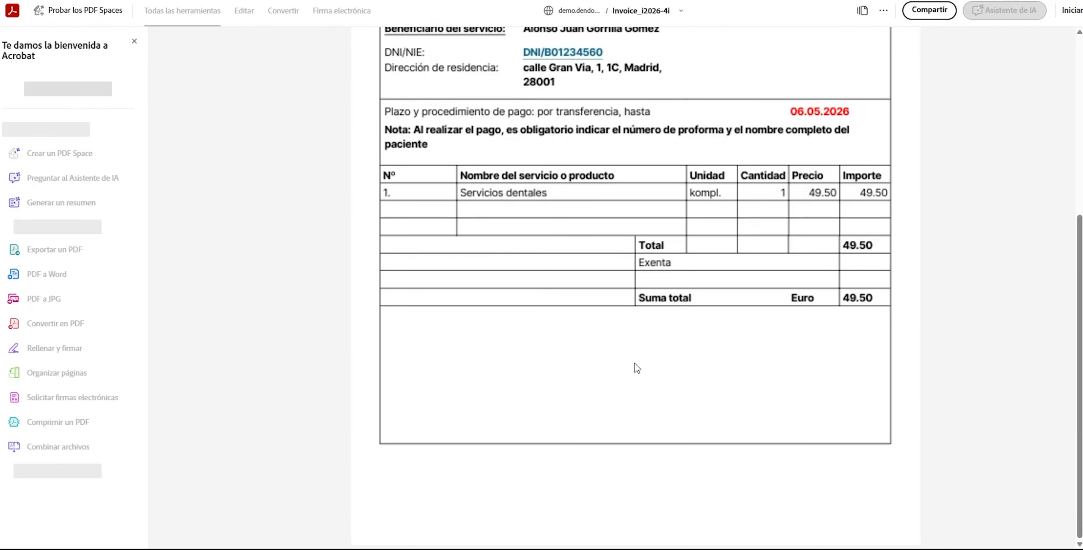
scroll(637, 368, "down", 3)
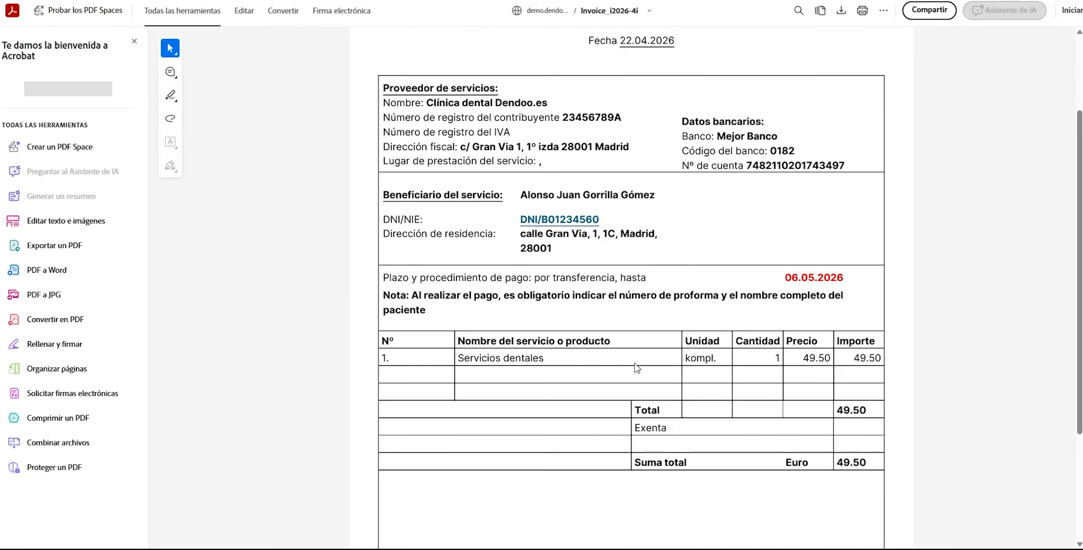
scroll(637, 368, "down", 3)
scroll(637, 368, "up", 6)
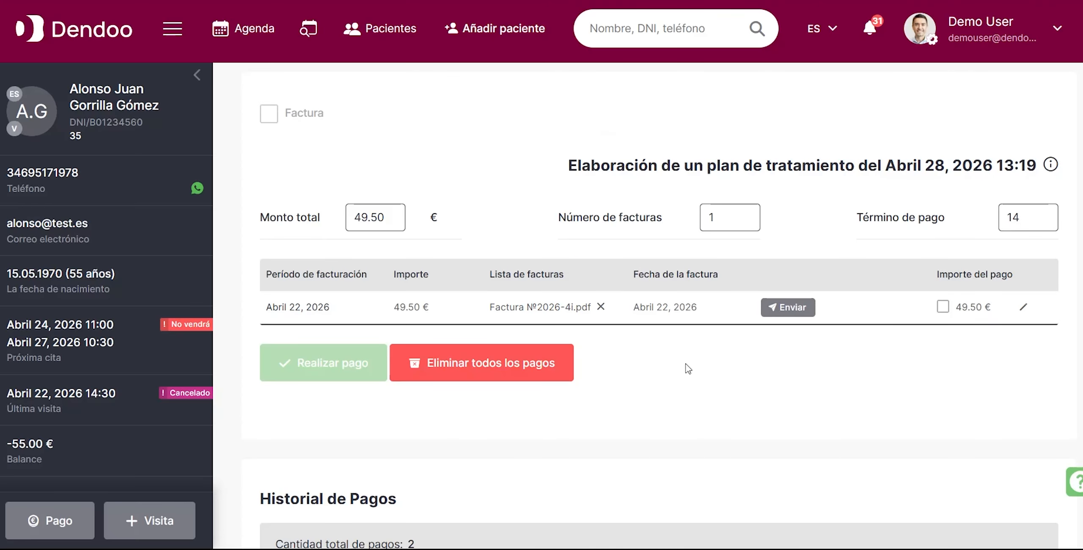
left_click(787, 308)
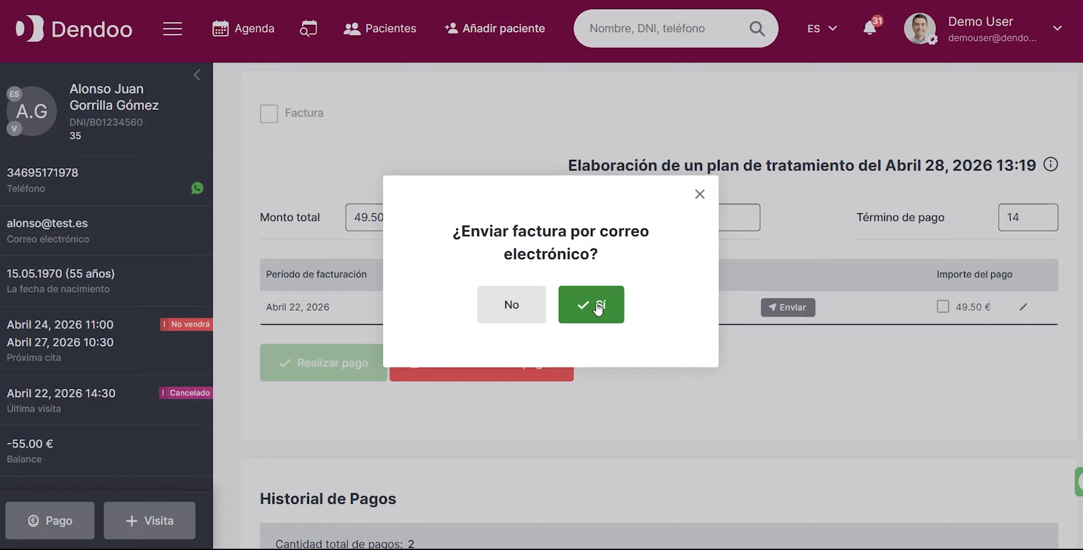
left_click(589, 297)
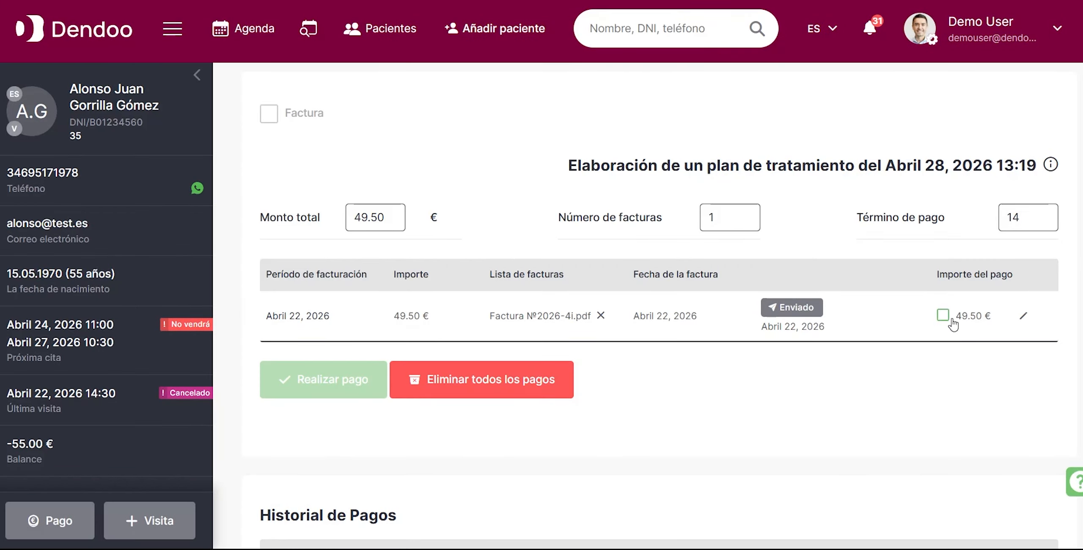
Check the day's operations in the electronic cash register and open the invoice list.
left_click(168, 38)
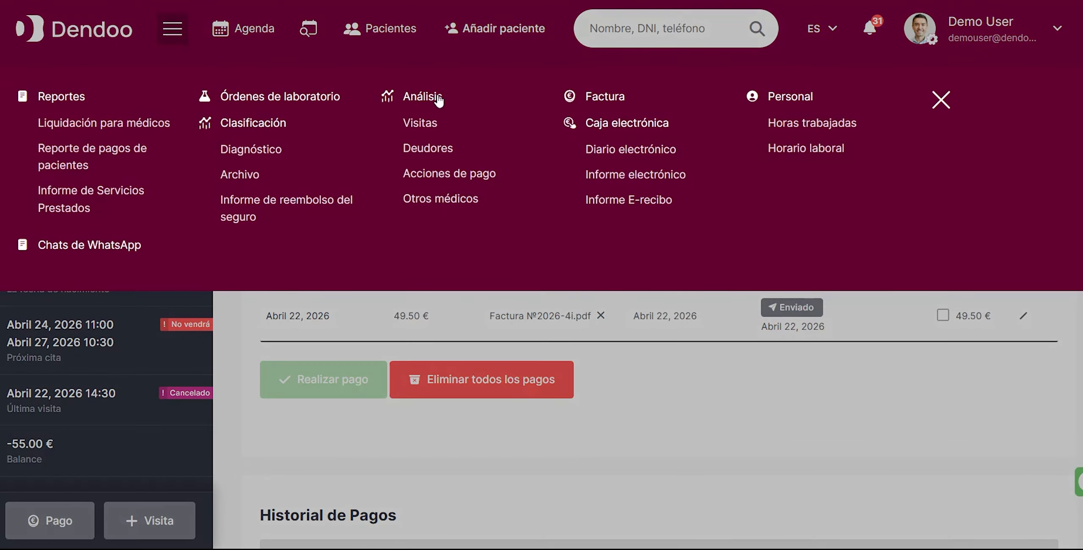
left_click(626, 124)
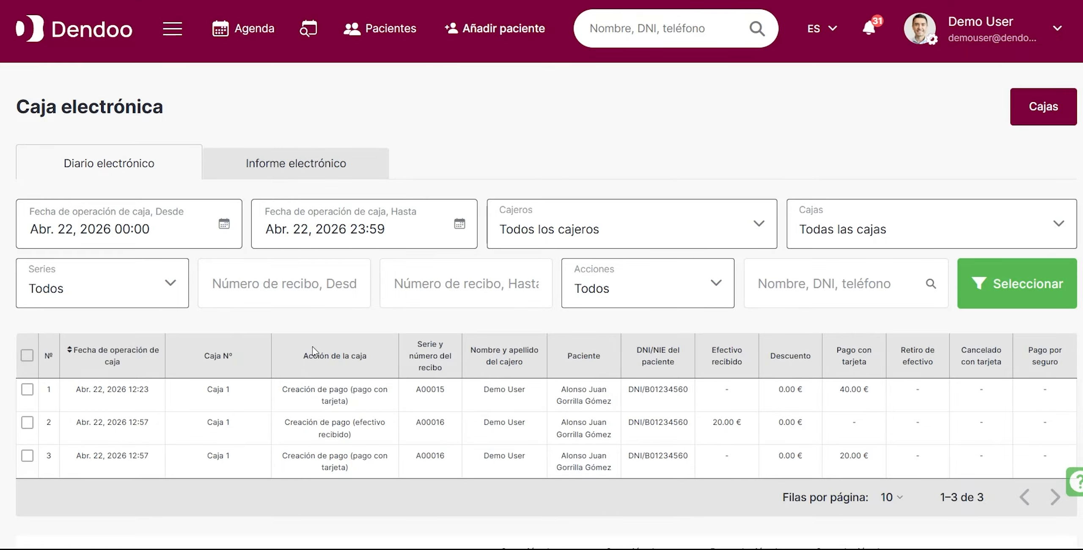
left_click(172, 30)
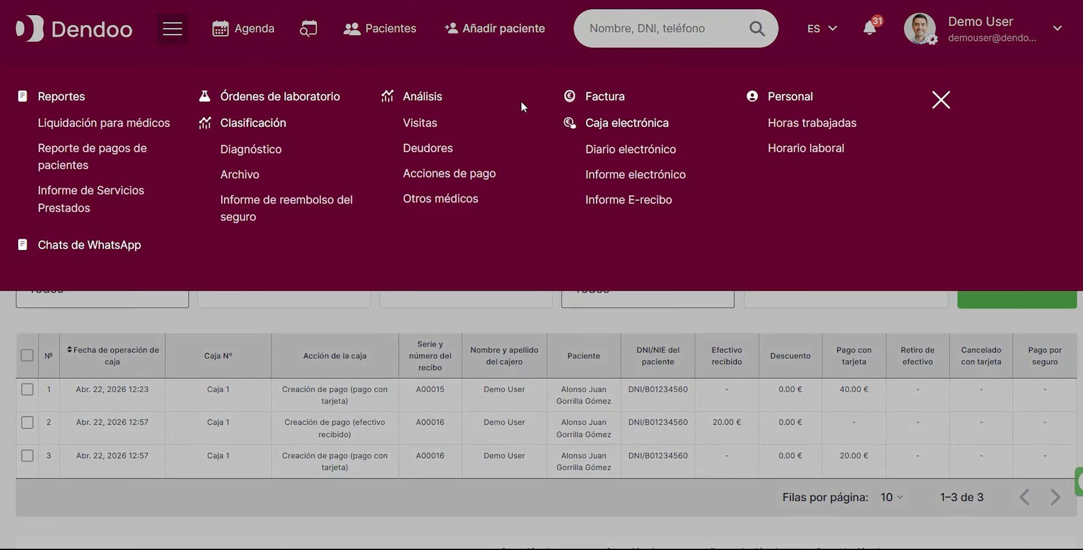
left_click(615, 97)
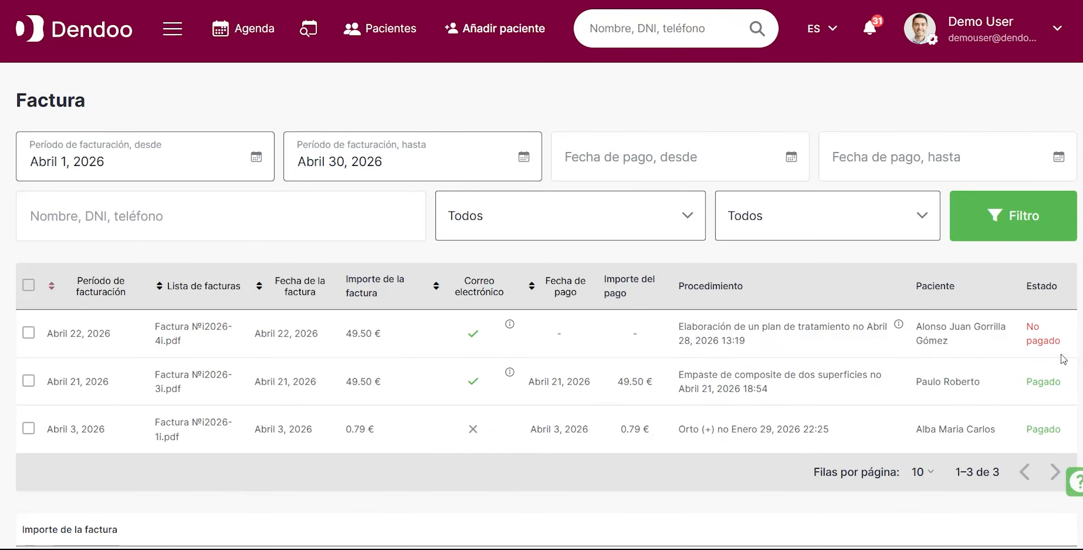
Open the patient's payment page from the unpaid 22 April 2026 invoice and register its 49.50 € as paid.
left_click(935, 327)
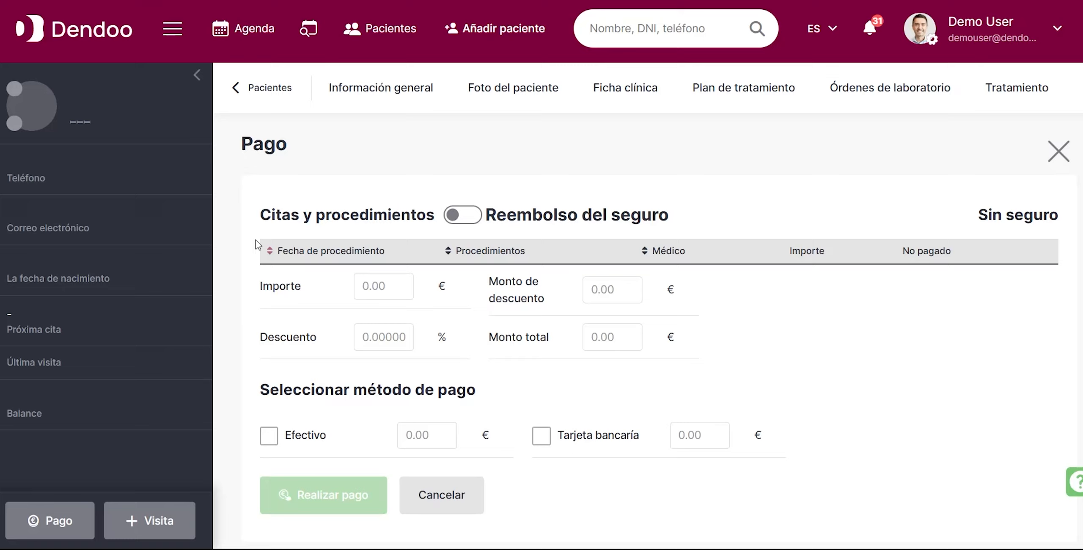
scroll(605, 380, "down", 8)
scroll(638, 375, "down", 4)
scroll(660, 367, "up", 3)
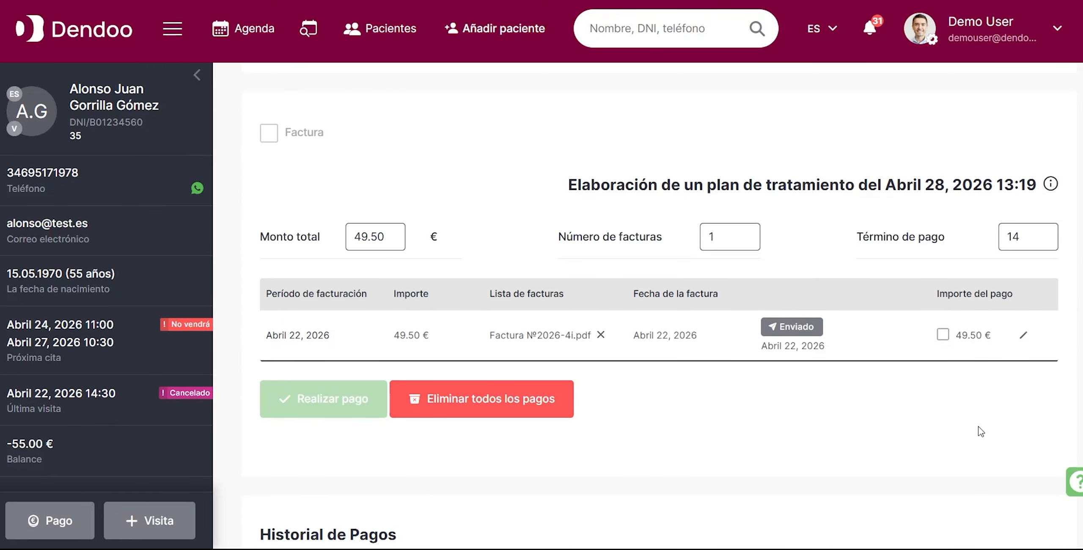
left_click(943, 335)
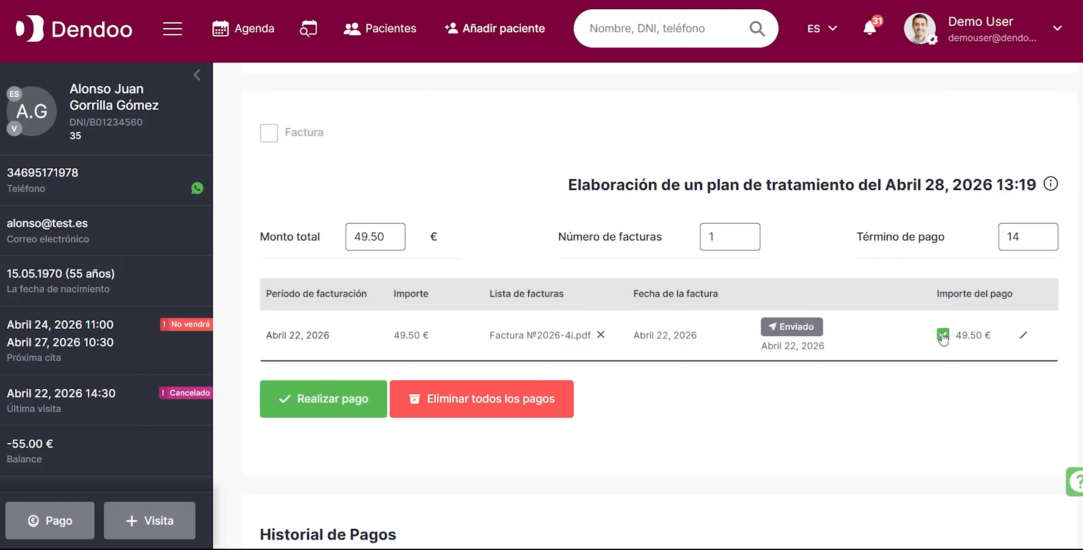
left_click(337, 400)
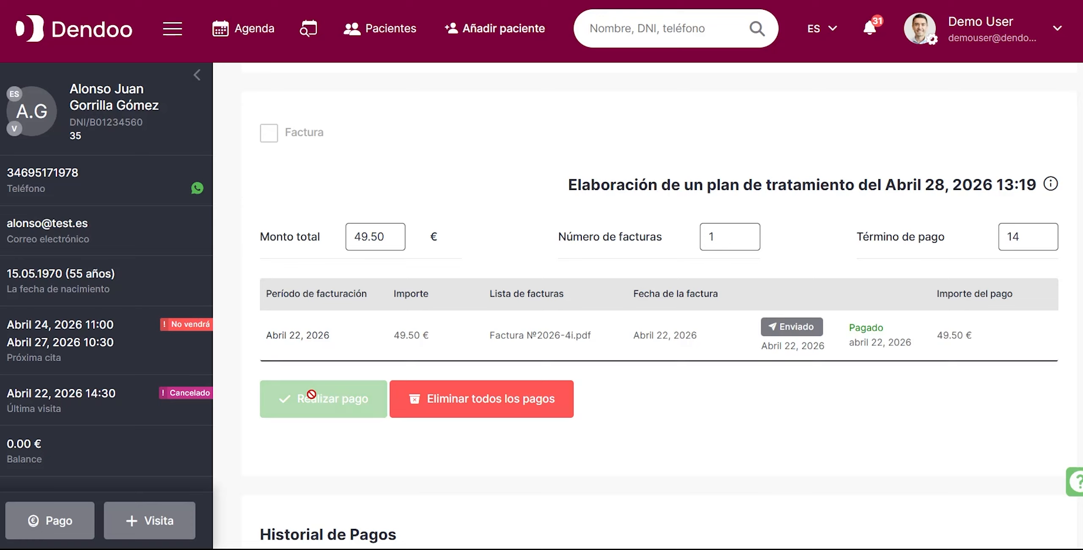
Delete all payments of the paid invoice, giving "Error de pago" as the reason.
scroll(914, 355, "up", 10)
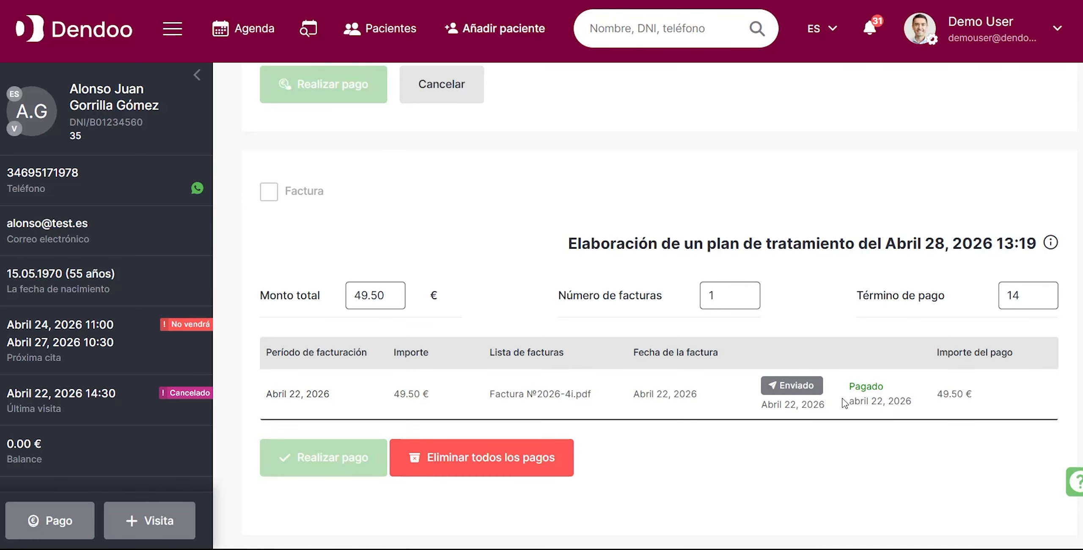
scroll(876, 394, "down", 9)
scroll(865, 389, "down", 3)
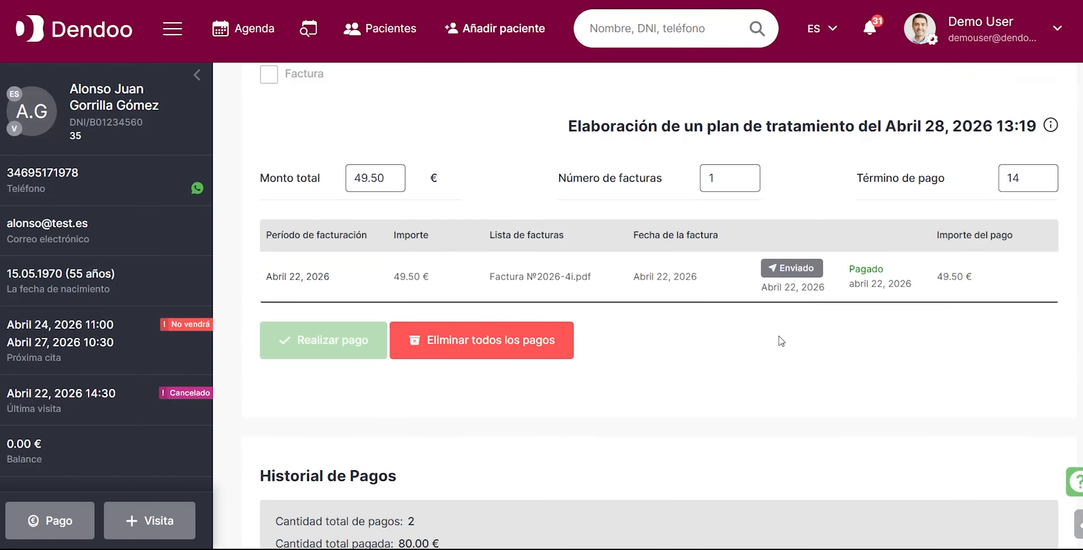
left_click(493, 350)
left_click(428, 226)
left_click(458, 339)
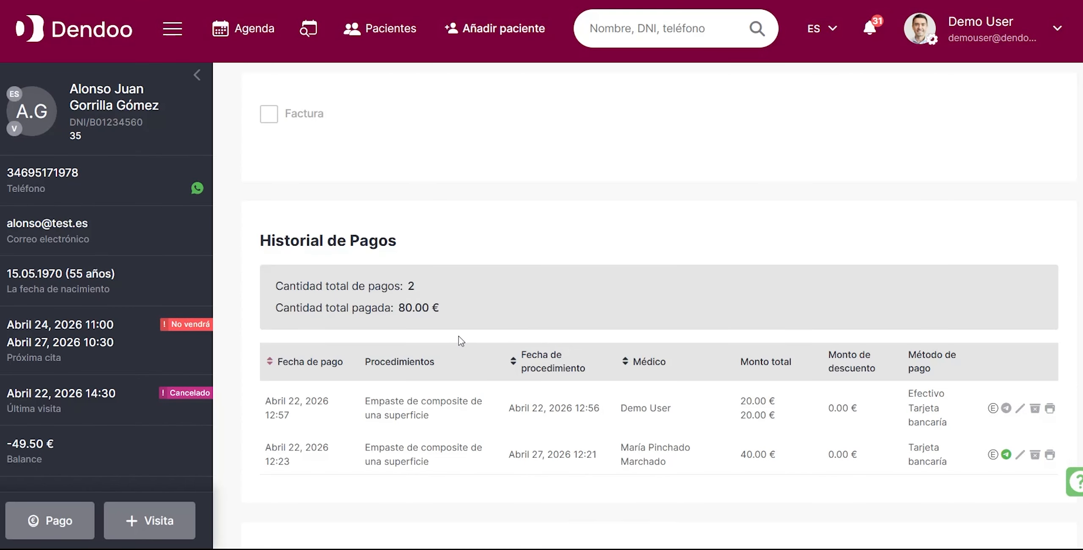
Schedule the treatment again as one 49.50 € invoice with a 14-day payment term and create the new invoice.
scroll(861, 419, "down", 8)
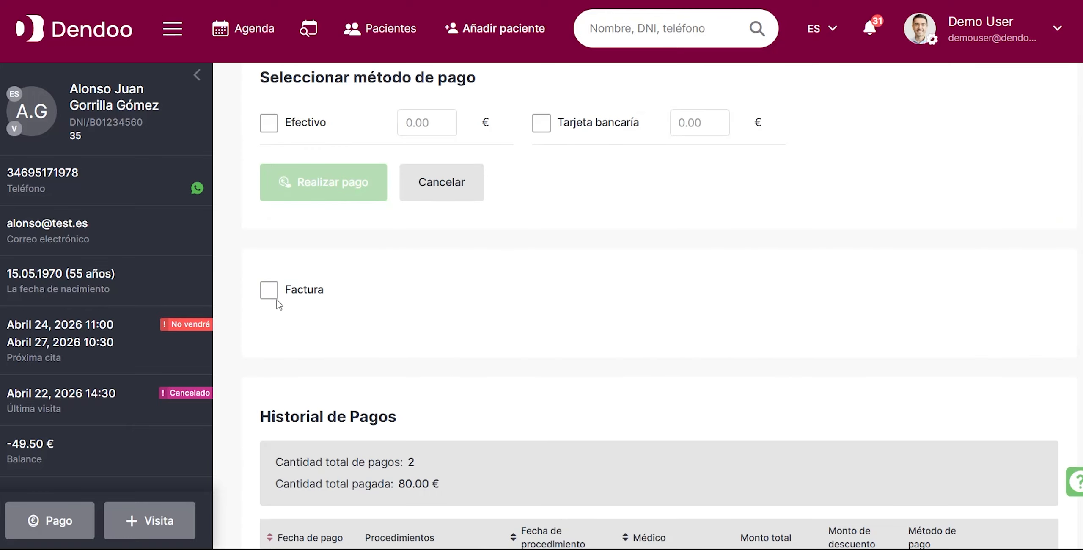
left_click(269, 291)
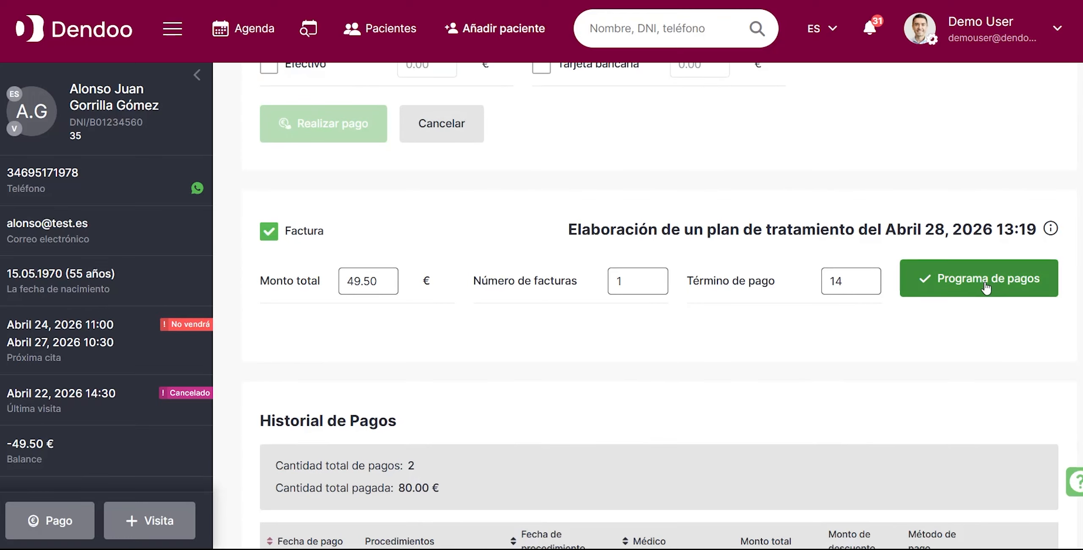
left_click(947, 300)
scroll(758, 347, "down", 3)
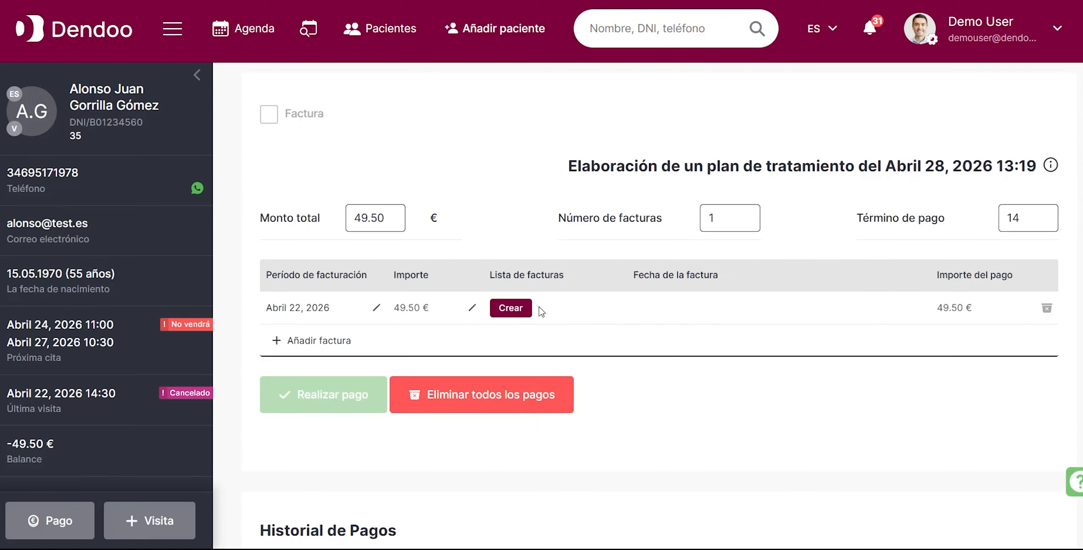
left_click(511, 307)
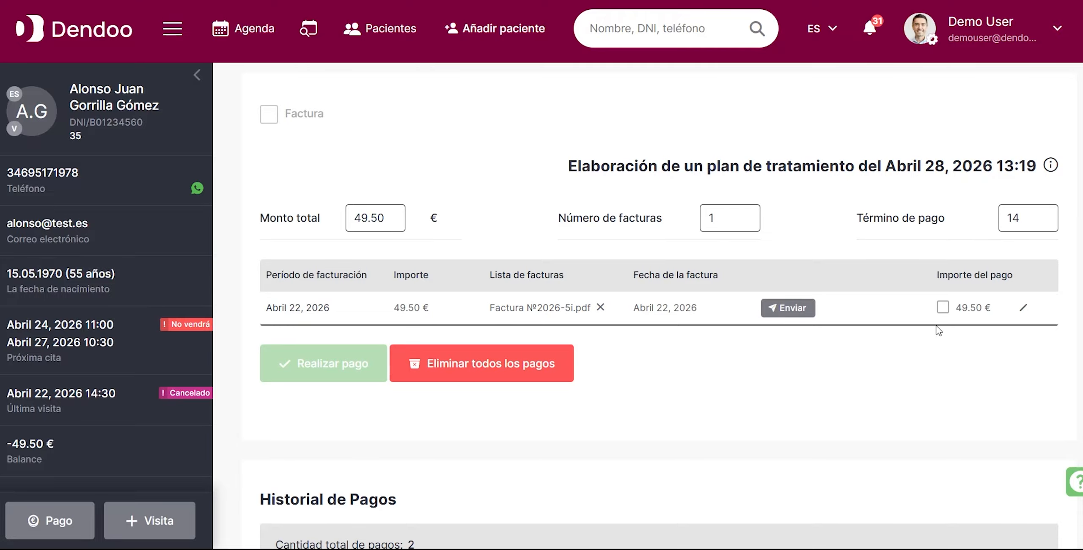
Delete all payments of the new invoice with the reason "Otro" and the note "pago con efectivo".
left_click(1023, 308)
left_click(440, 366)
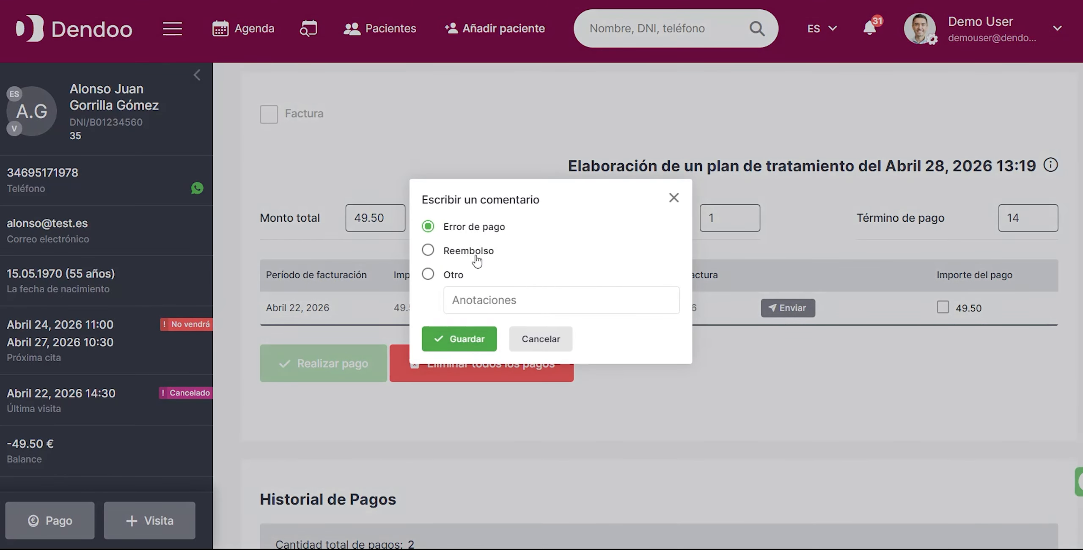
left_click(428, 275)
type("pago con efectivo")
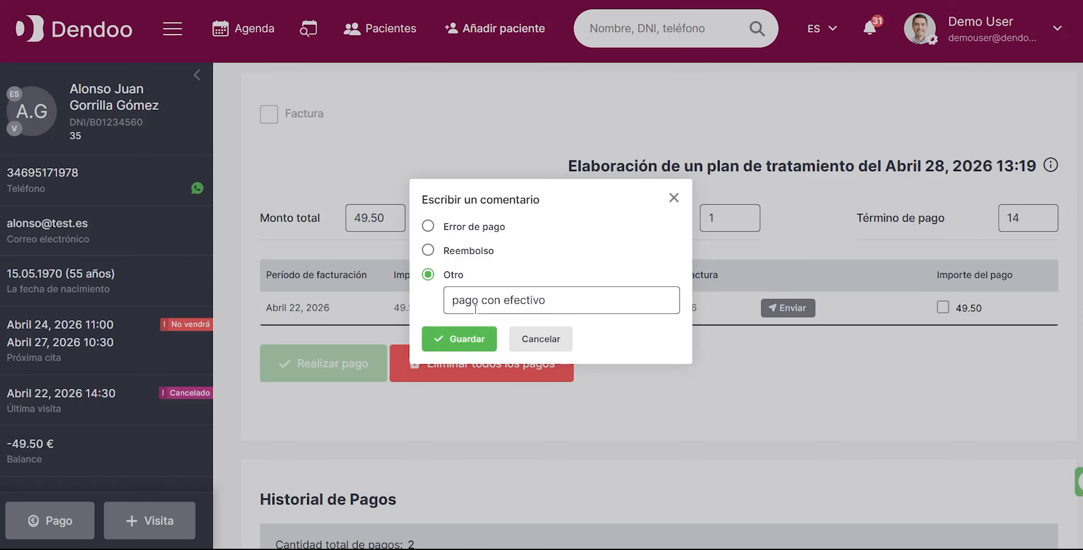
left_click(459, 339)
Pay the 28 April 2026 treatment's 49.50 € in cash through Caja 1 and check the payment history.
left_click(1032, 292)
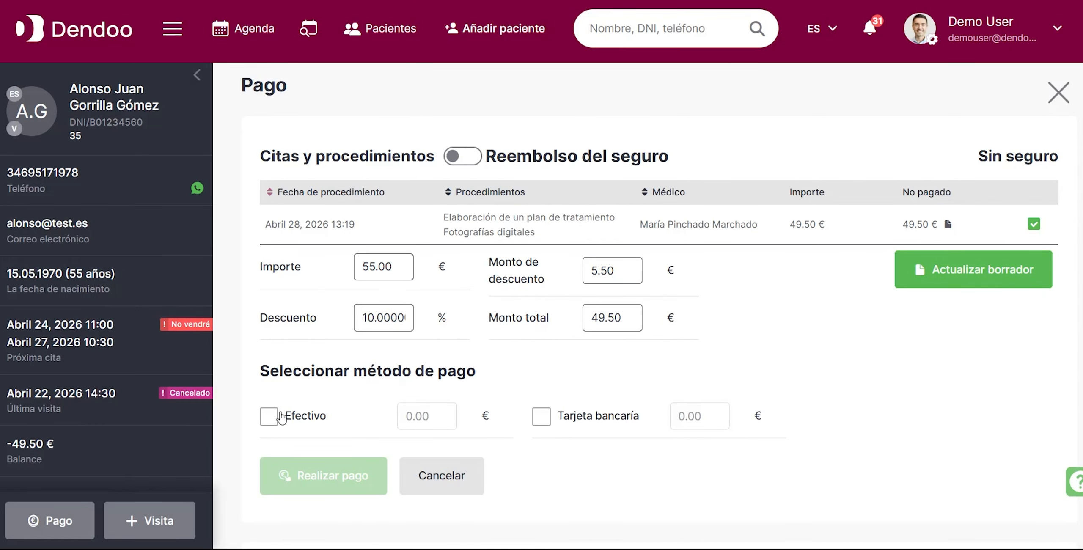
left_click(285, 415)
left_click(309, 487)
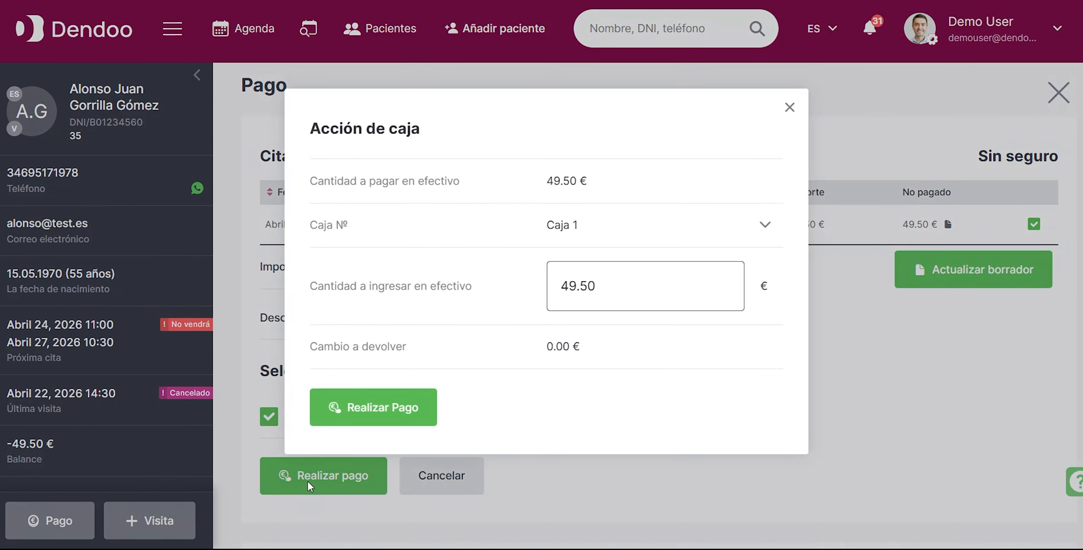
left_click(383, 408)
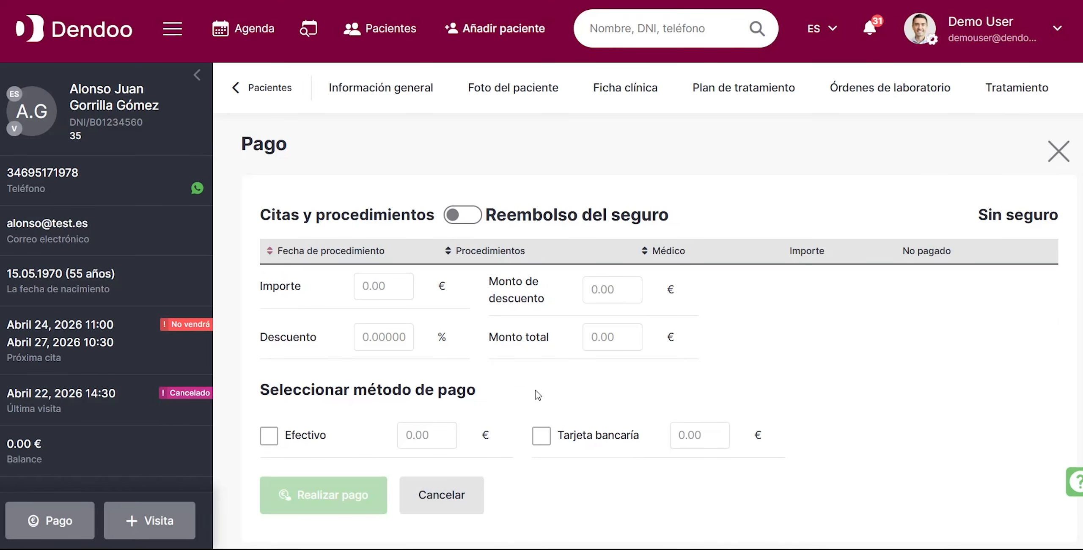
scroll(537, 394, "down", 10)
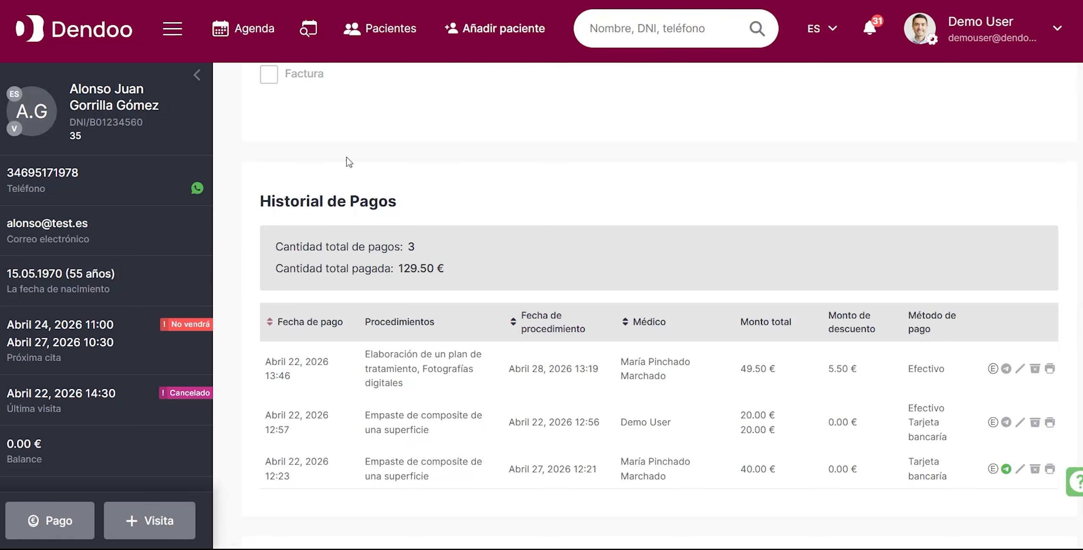
Check the electronic cash register and the invoice list, and open the patient from the latest cancelled invoice.
left_click(173, 30)
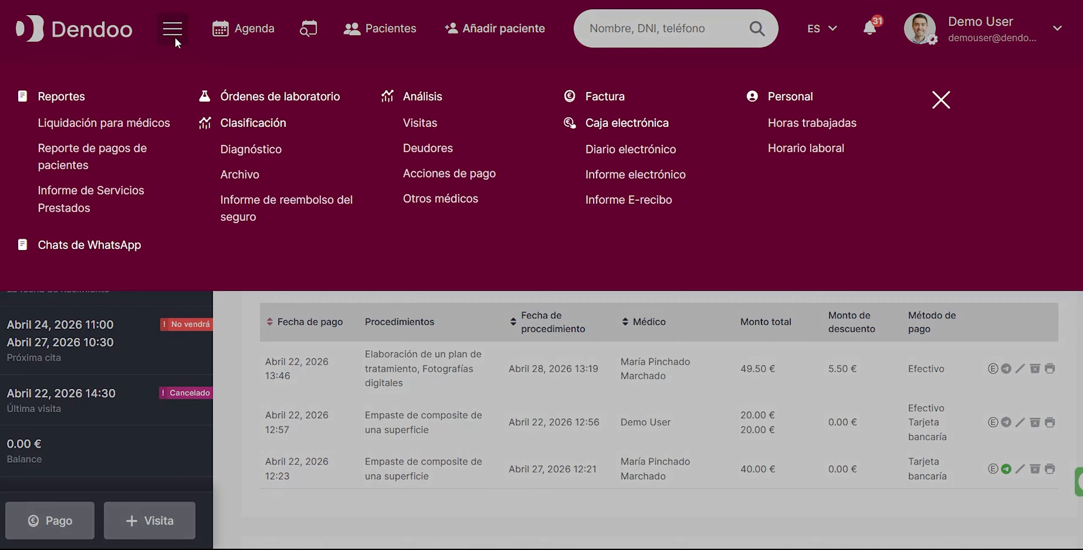
left_click(601, 123)
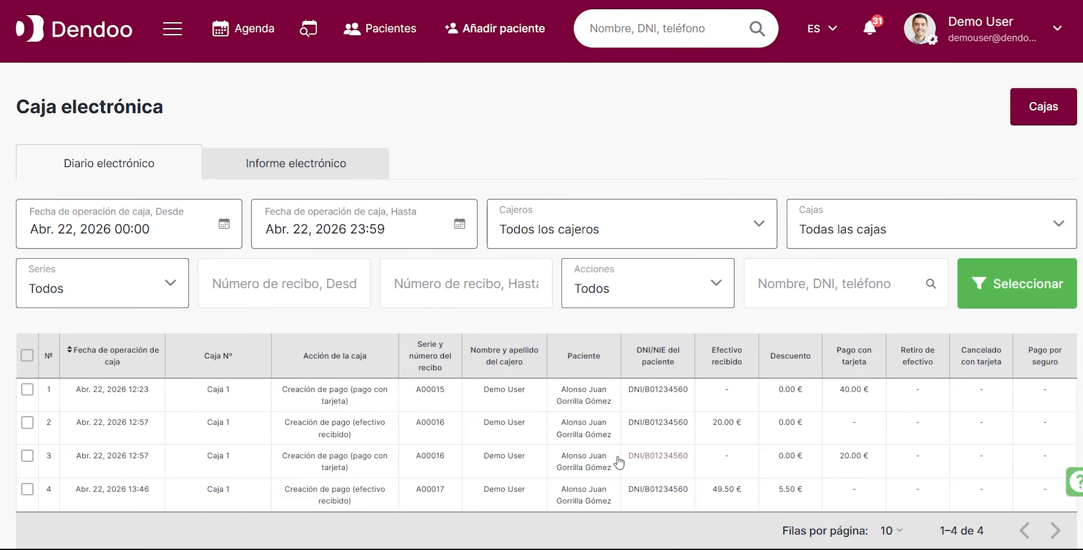
left_click(173, 29)
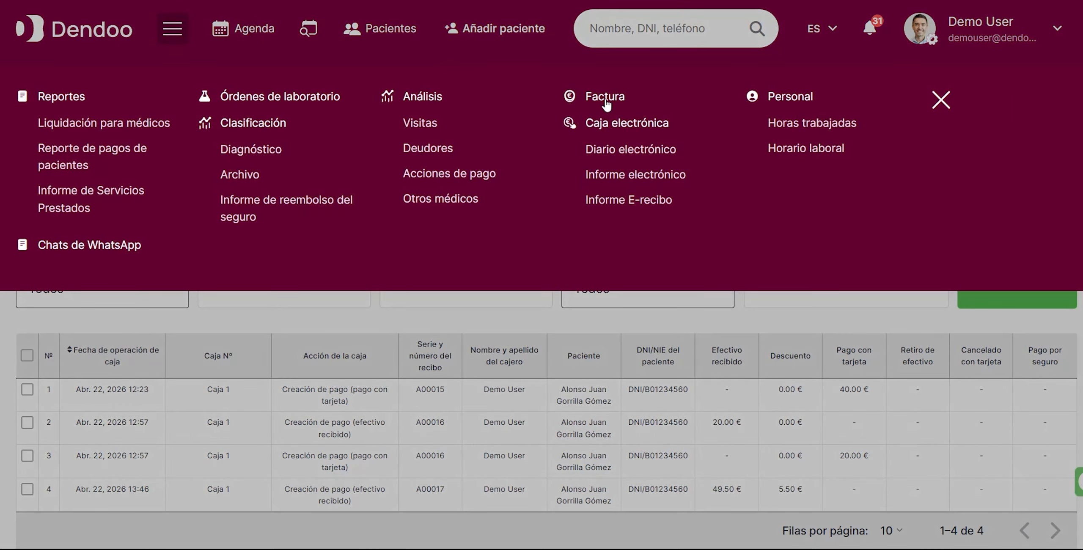
left_click(606, 102)
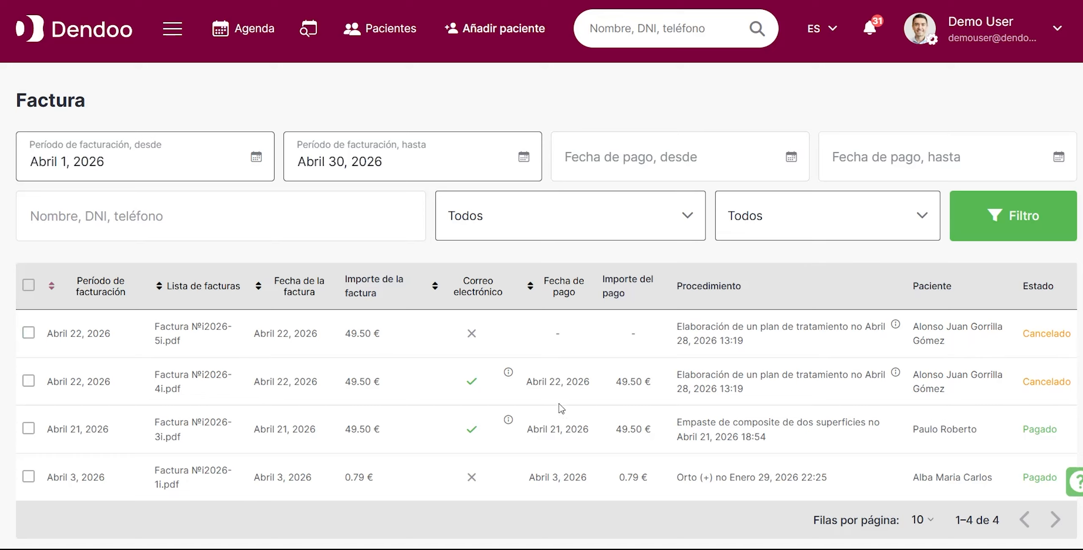
left_click(962, 325)
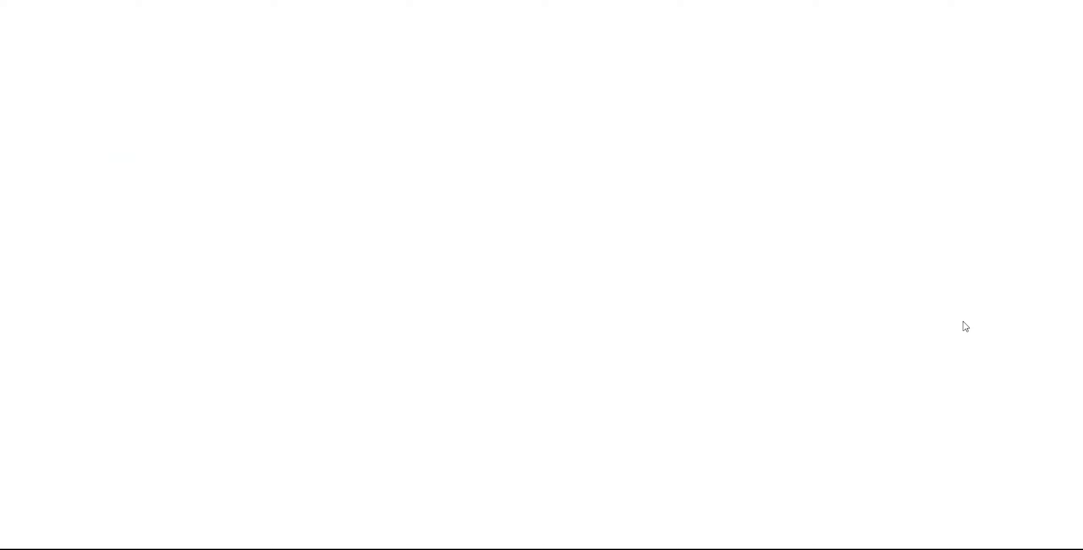